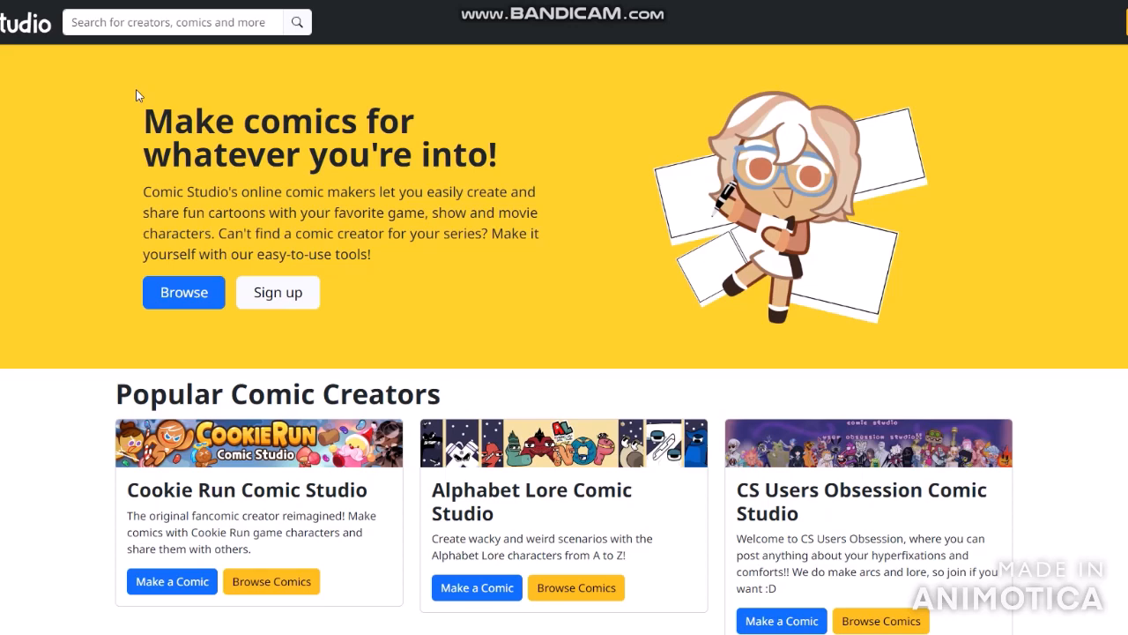
- Search the site for "Thomas and Friends"
{"action": "left_click", "coordinate": [140, 26]}
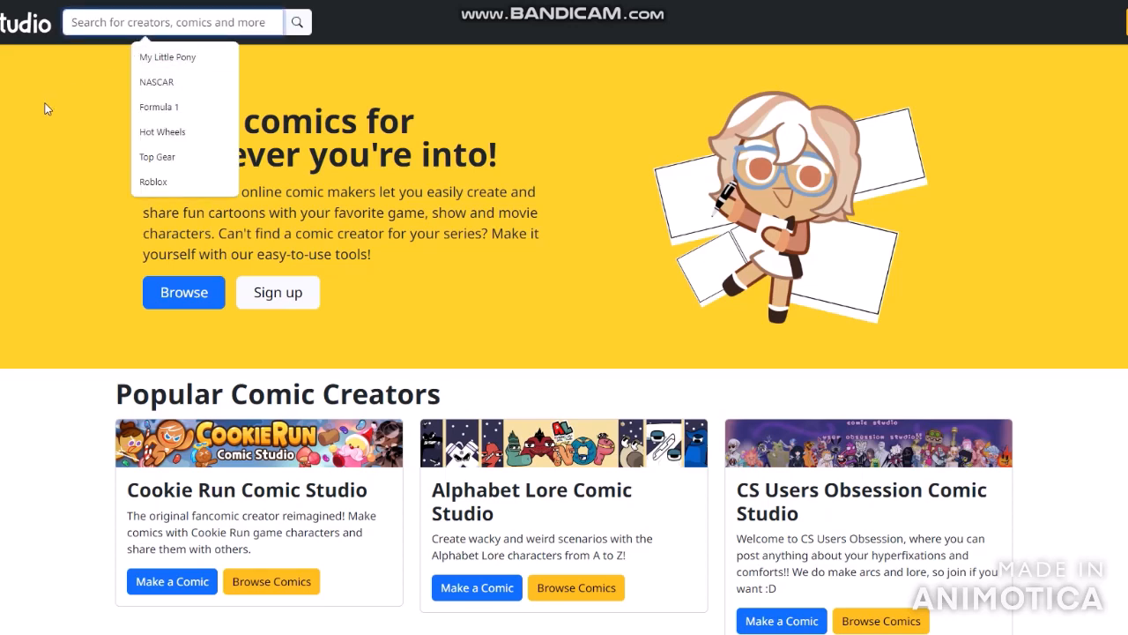
{"action": "type", "text": "Thomas "}
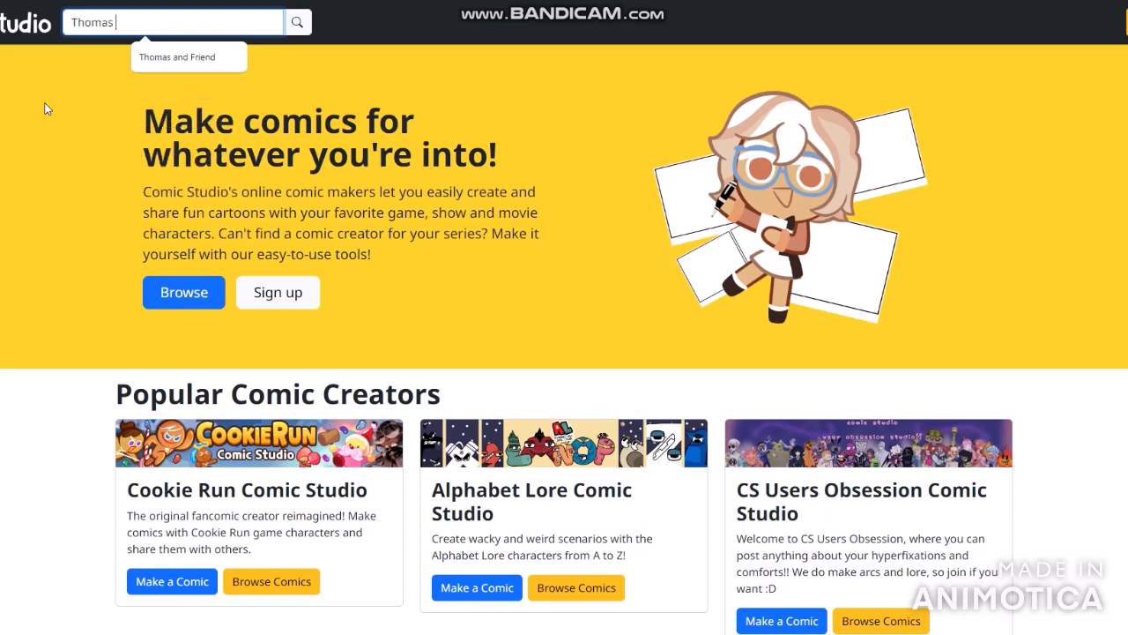
{"action": "type", "text": "and Friends"}
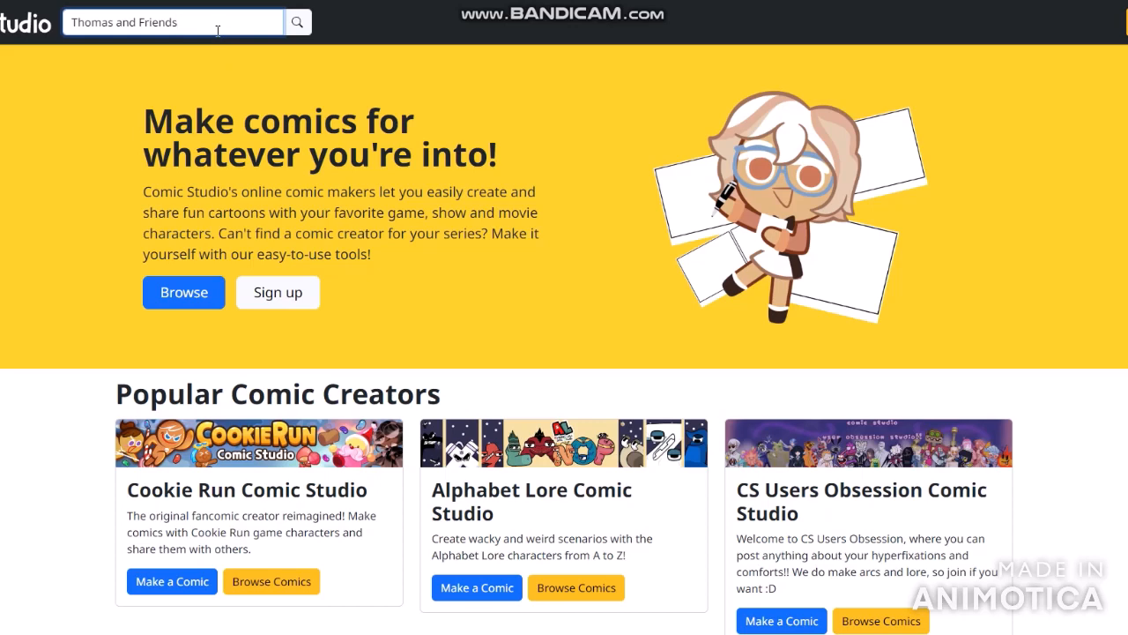
{"action": "key", "text": "Return"}
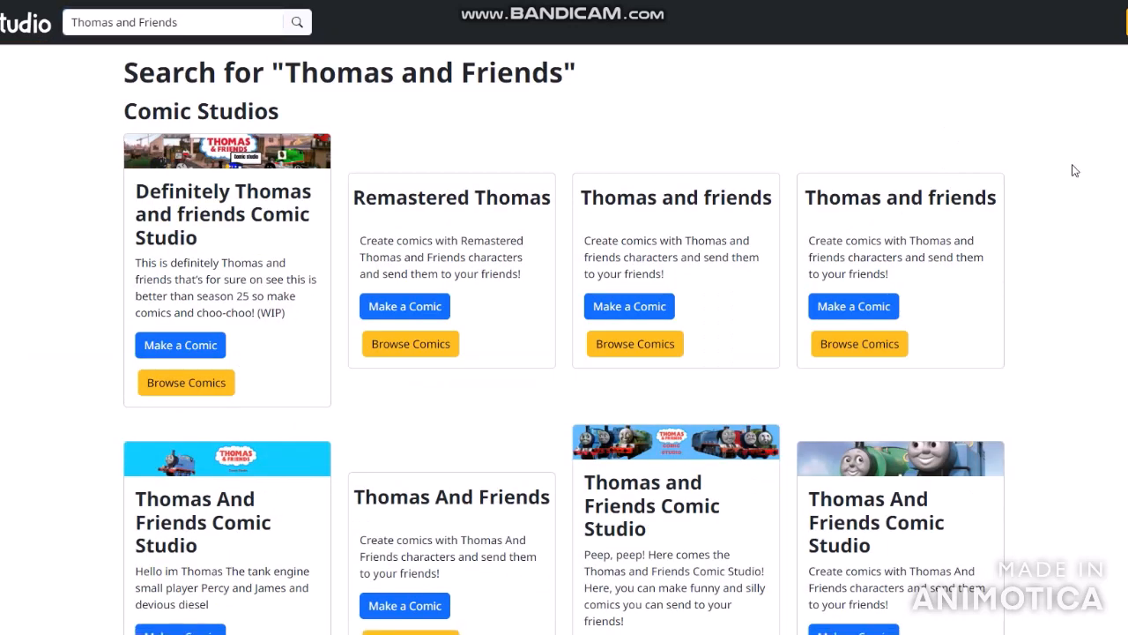
- Look through the comic studios listed in the Thomas and Friends search results
{"action": "scroll", "coordinate": [1007, 130], "scroll_direction": "down", "scroll_amount": 3}
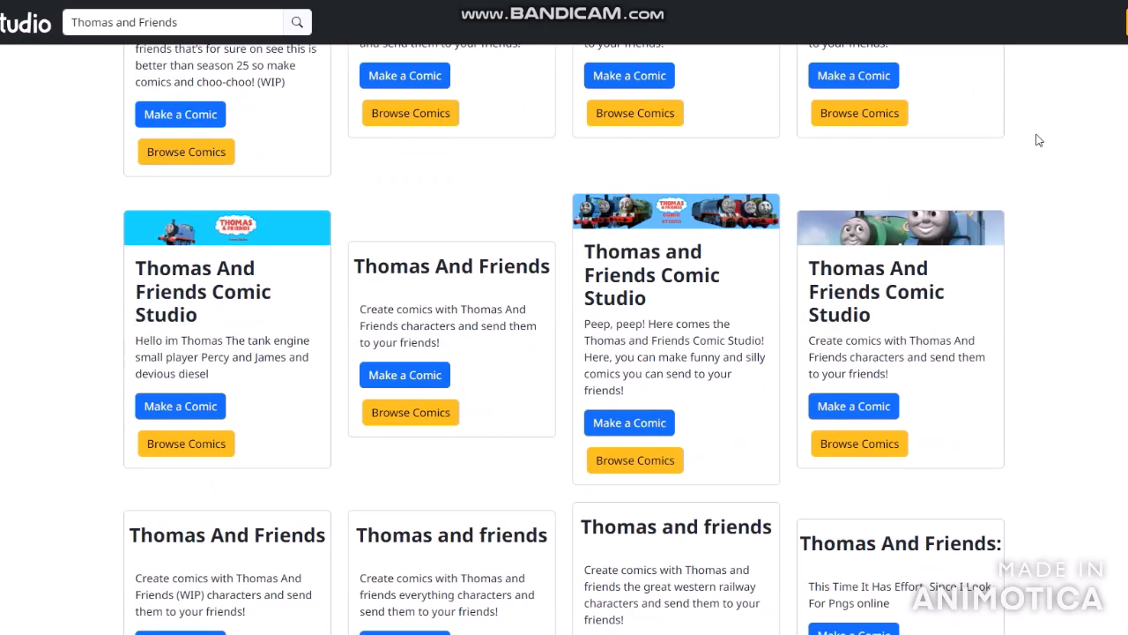
{"action": "scroll", "coordinate": [1082, 223], "scroll_direction": "up", "scroll_amount": 3}
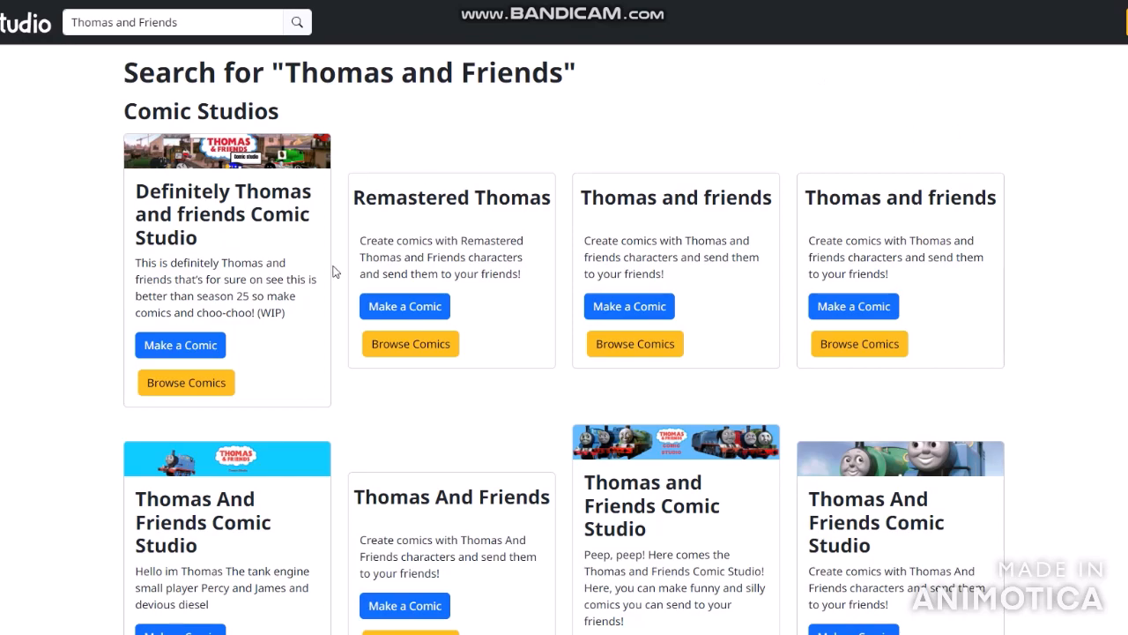
{"action": "scroll", "coordinate": [1106, 181], "scroll_direction": "down", "scroll_amount": 6}
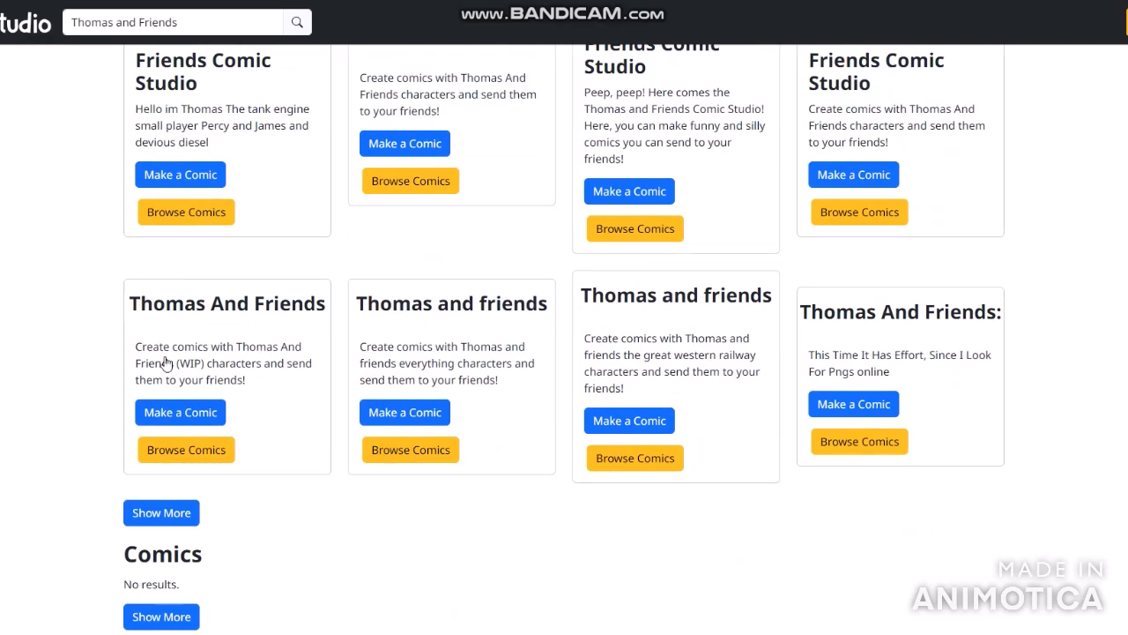
{"action": "scroll", "coordinate": [1057, 443], "scroll_direction": "up", "scroll_amount": 6}
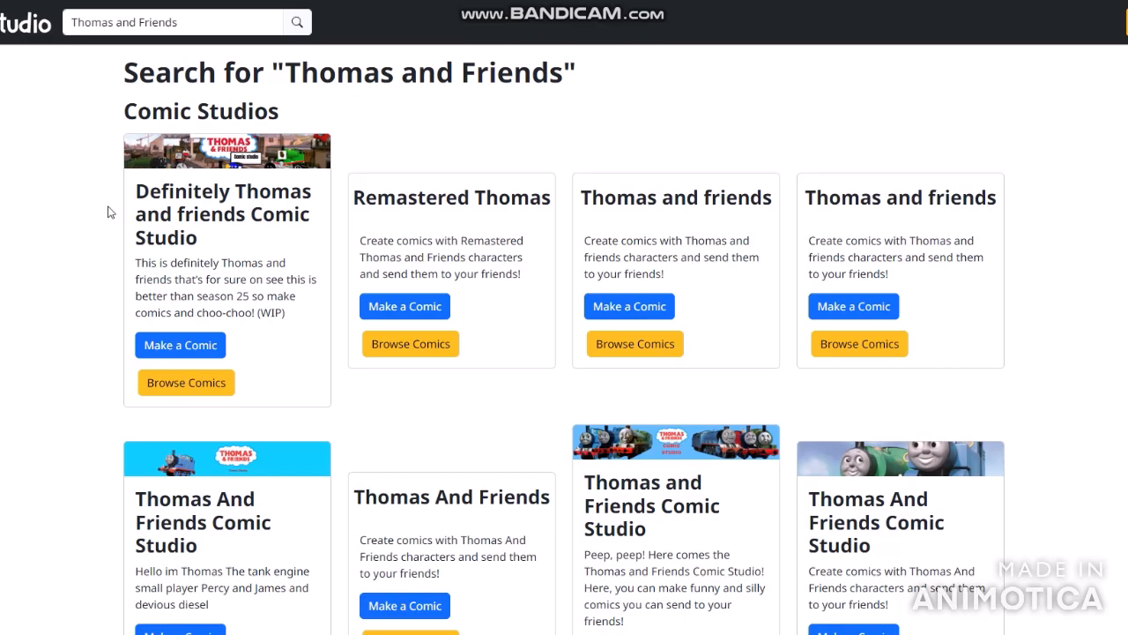
{"action": "scroll", "coordinate": [270, 214], "scroll_direction": "down", "scroll_amount": 3}
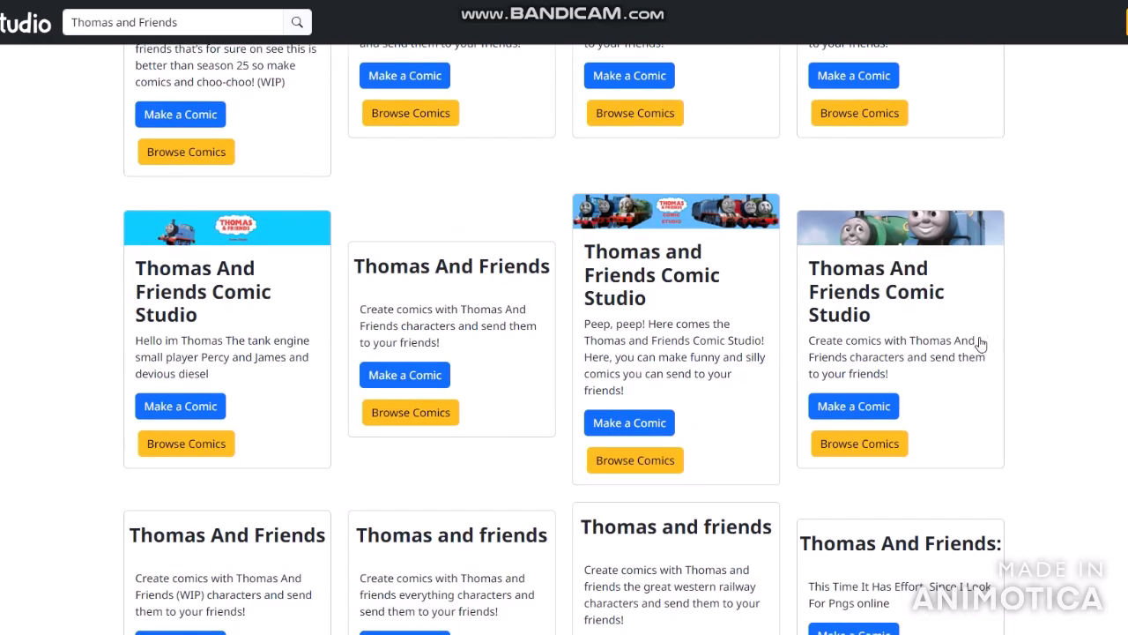
{"action": "scroll", "coordinate": [788, 257], "scroll_direction": "up", "scroll_amount": 3}
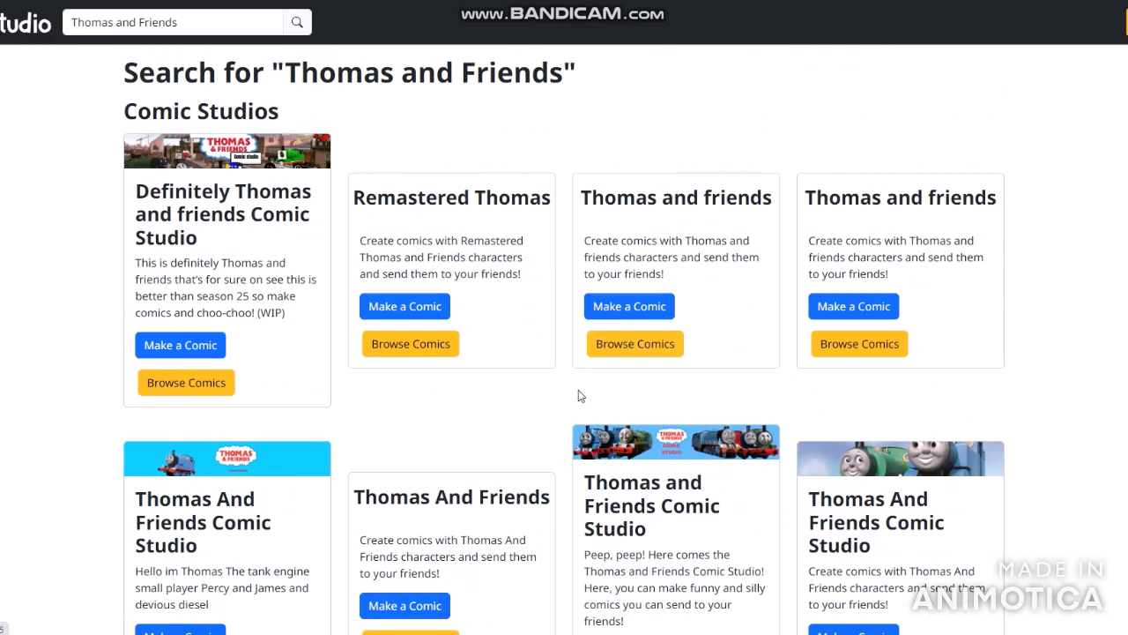
{"action": "scroll", "coordinate": [743, 347], "scroll_direction": "down", "scroll_amount": 3}
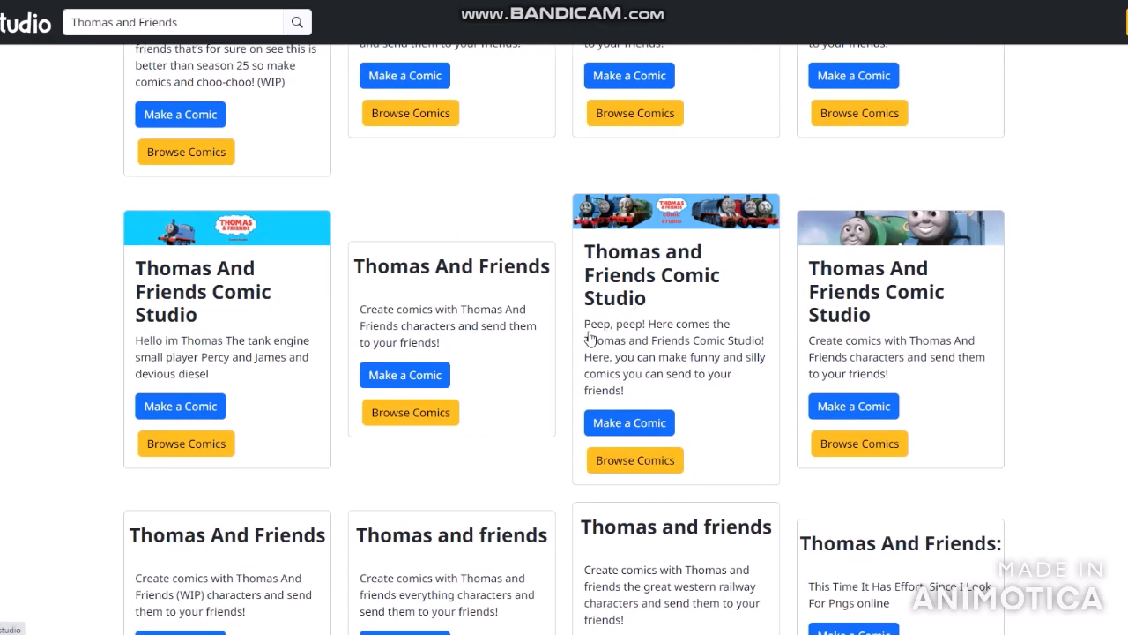
{"action": "scroll", "coordinate": [589, 338], "scroll_direction": "up", "scroll_amount": 3}
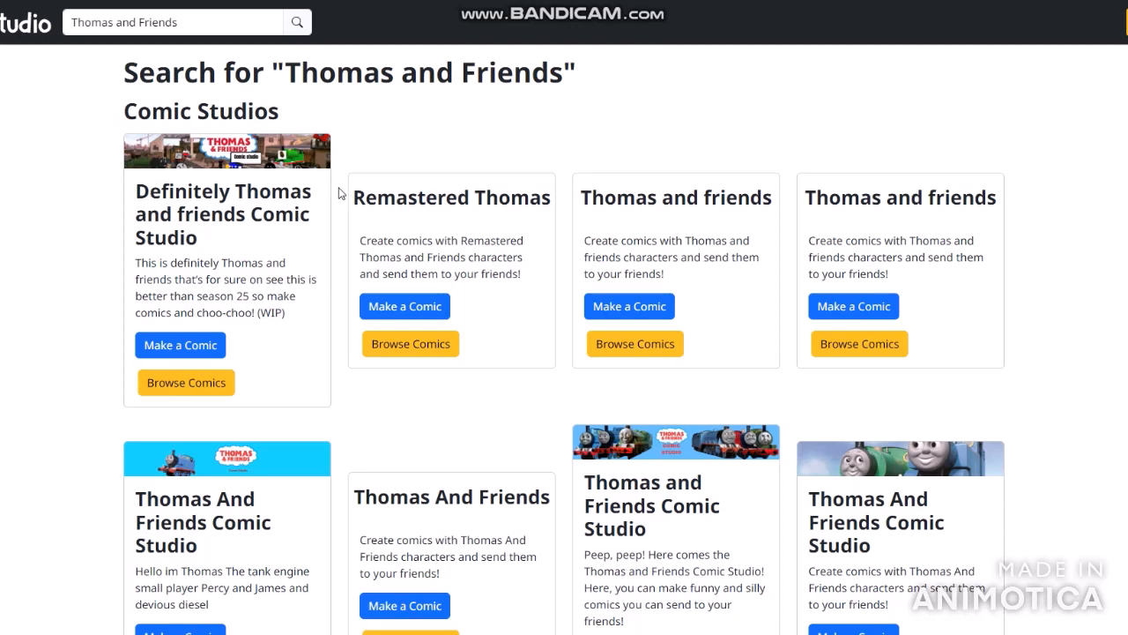
{"action": "scroll", "coordinate": [594, 214], "scroll_direction": "down", "scroll_amount": 3}
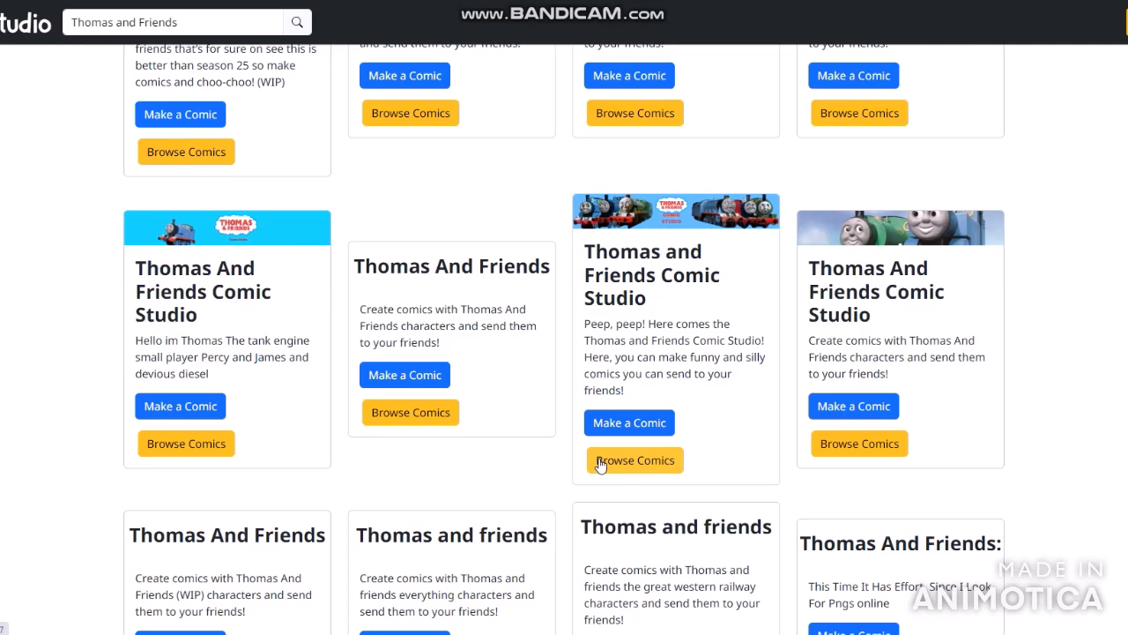
{"action": "scroll", "coordinate": [597, 423], "scroll_direction": "up", "scroll_amount": 3}
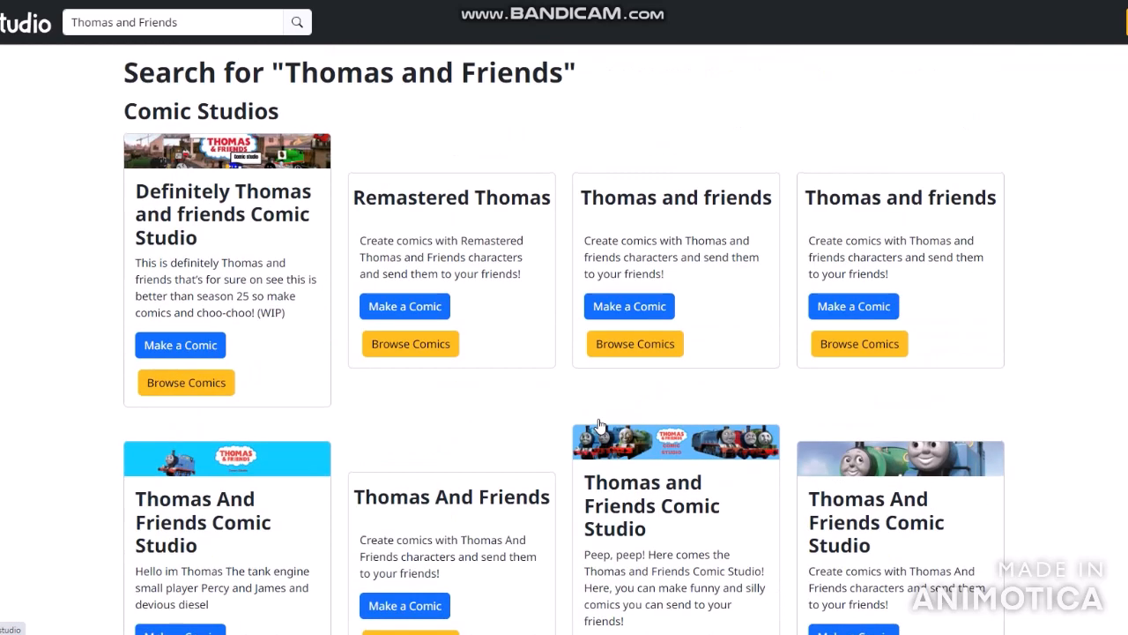
- Browse the comics of Definitely Thomas and friends Comic Studio, viewing "Comic" and "Uh" in full
{"action": "left_click", "coordinate": [221, 382]}
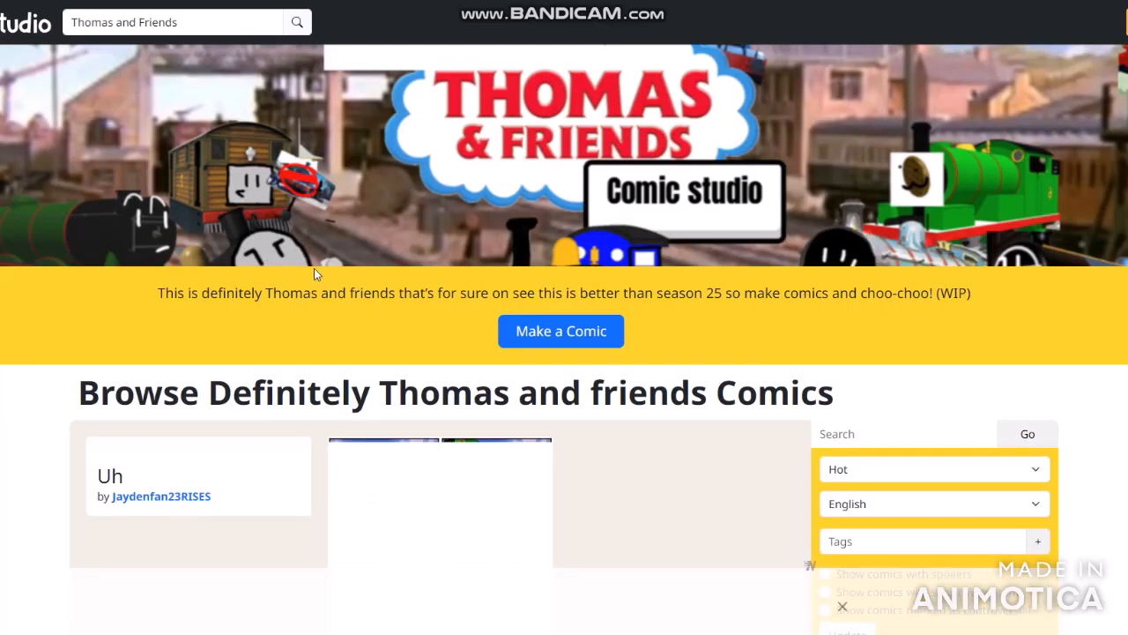
{"action": "scroll", "coordinate": [314, 268], "scroll_direction": "down", "scroll_amount": 3}
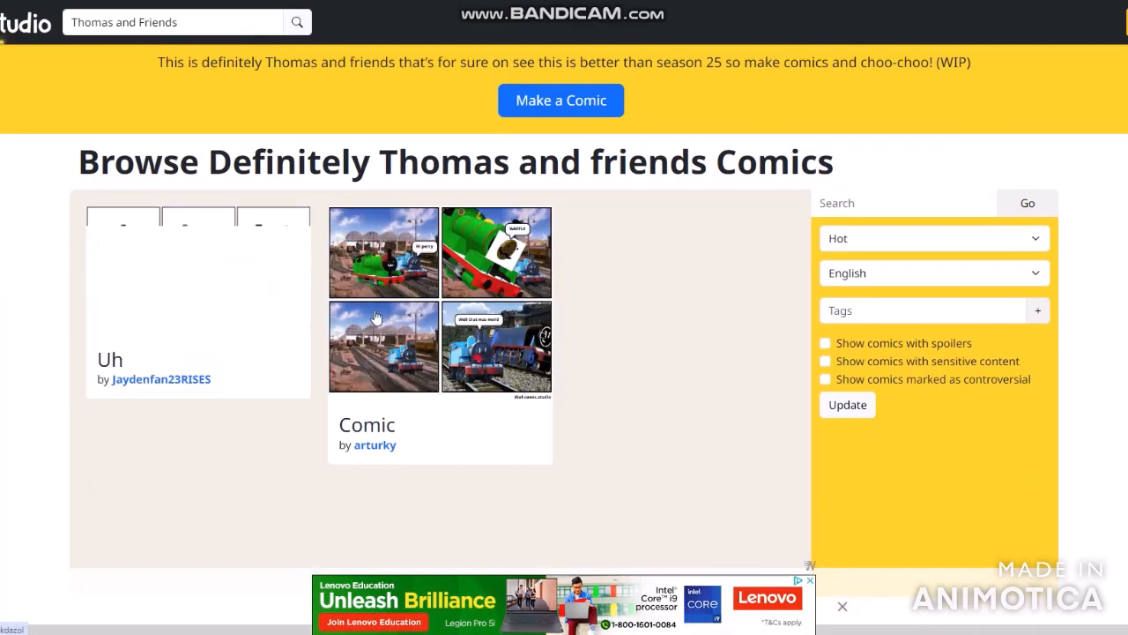
{"action": "left_click", "coordinate": [373, 314]}
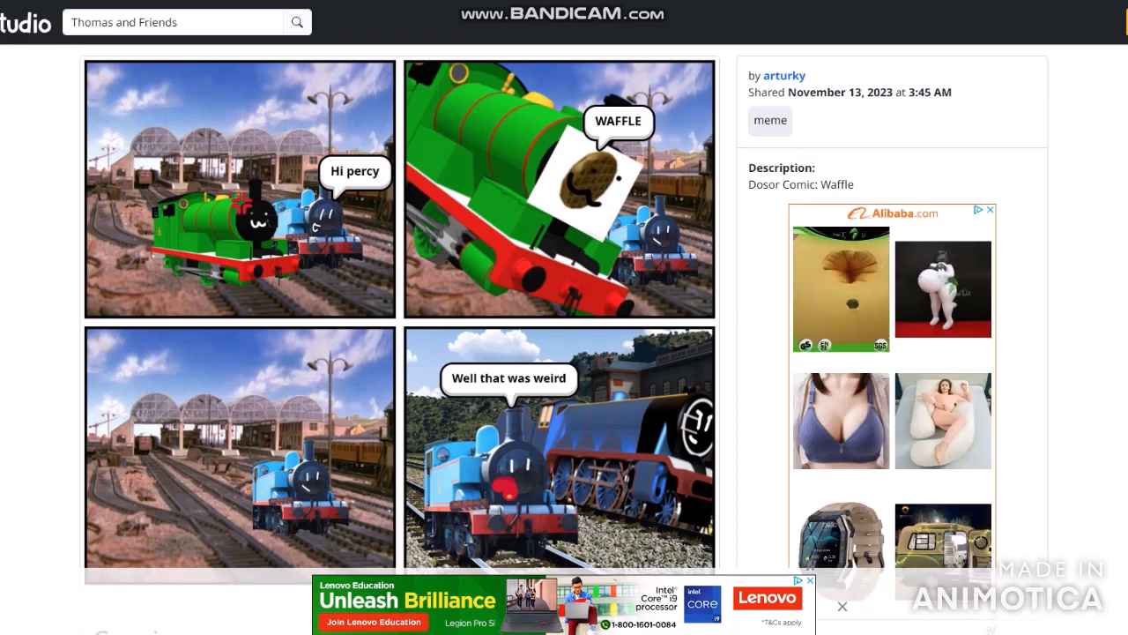
{"action": "key", "text": "alt+Left"}
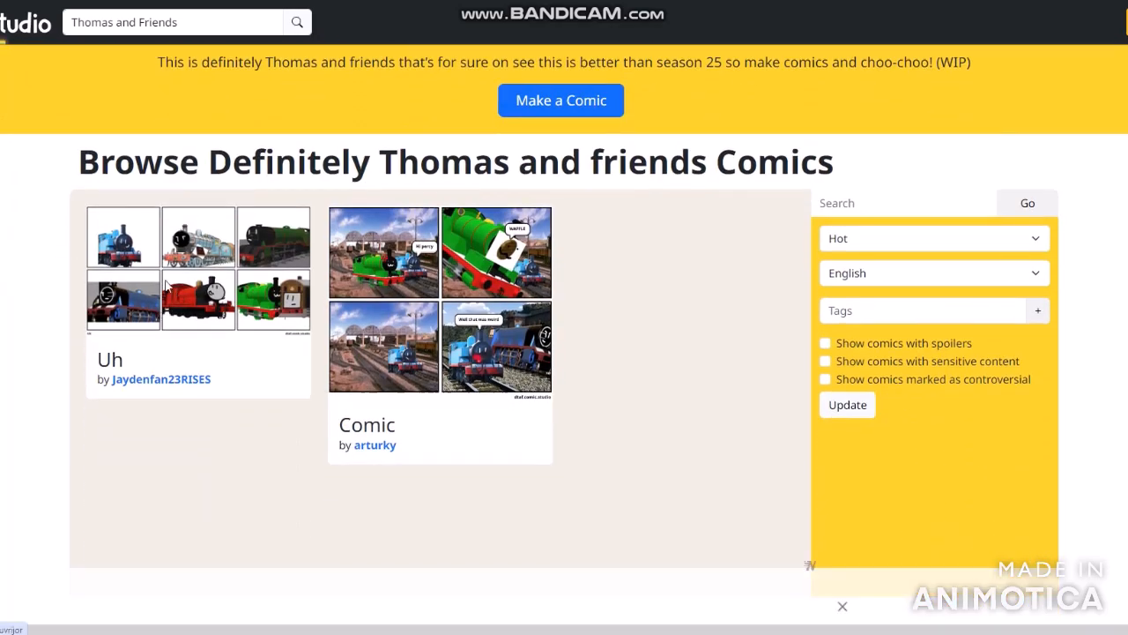
{"action": "left_click", "coordinate": [166, 289]}
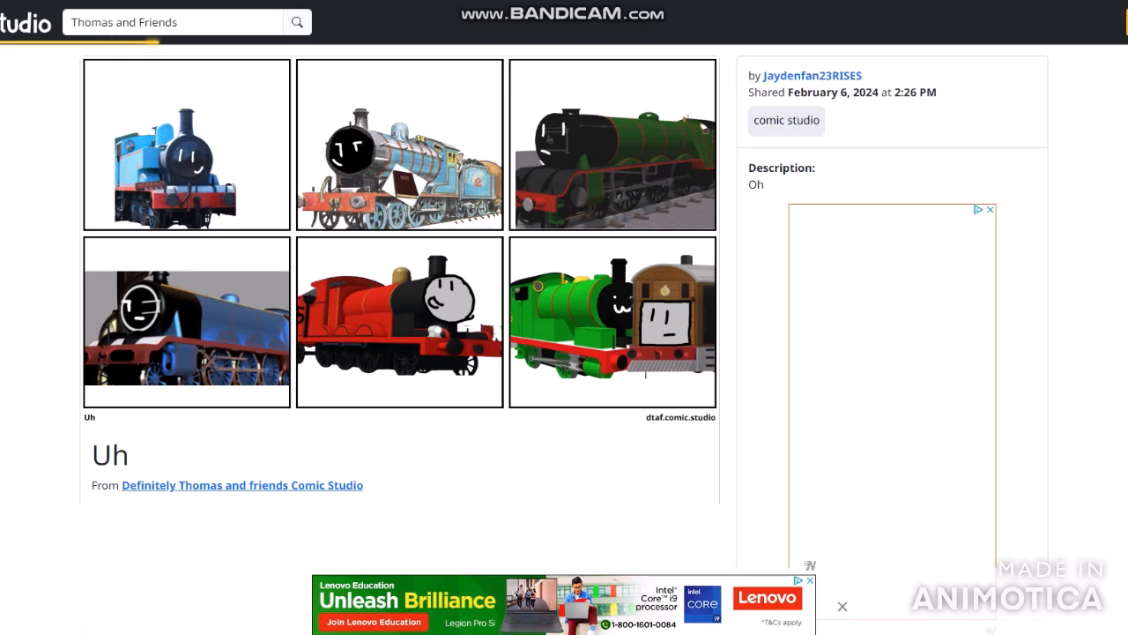
- Return to the search results and browse the comics of the "Peep, peep!" Thomas and Friends Comic Studio
{"action": "scroll", "coordinate": [697, 252], "scroll_direction": "down", "scroll_amount": 3}
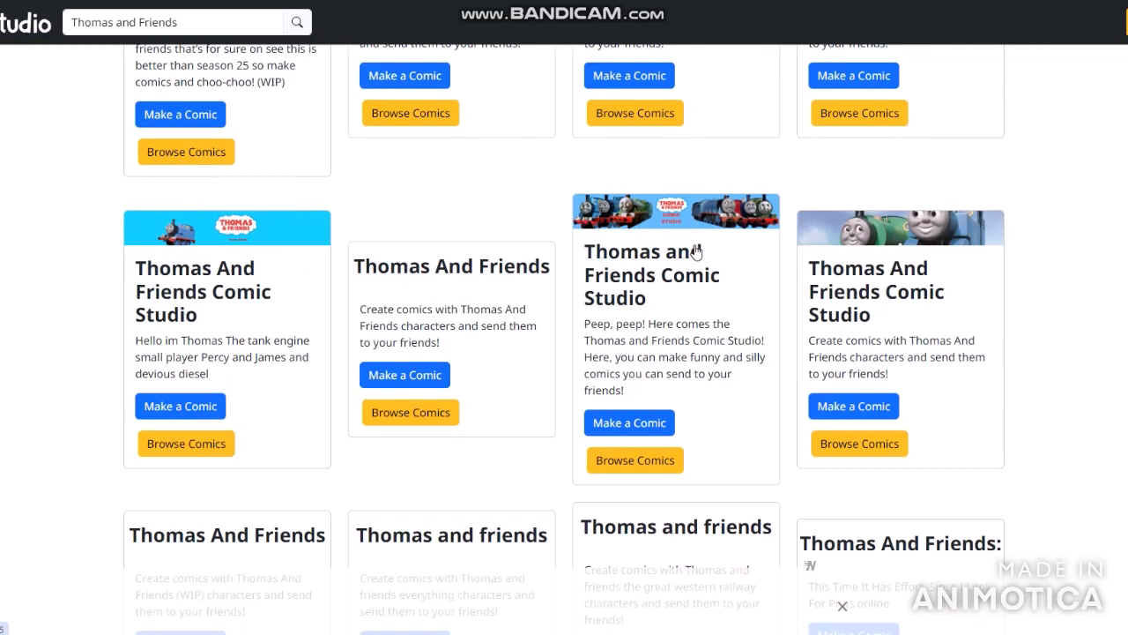
{"action": "left_click", "coordinate": [639, 464]}
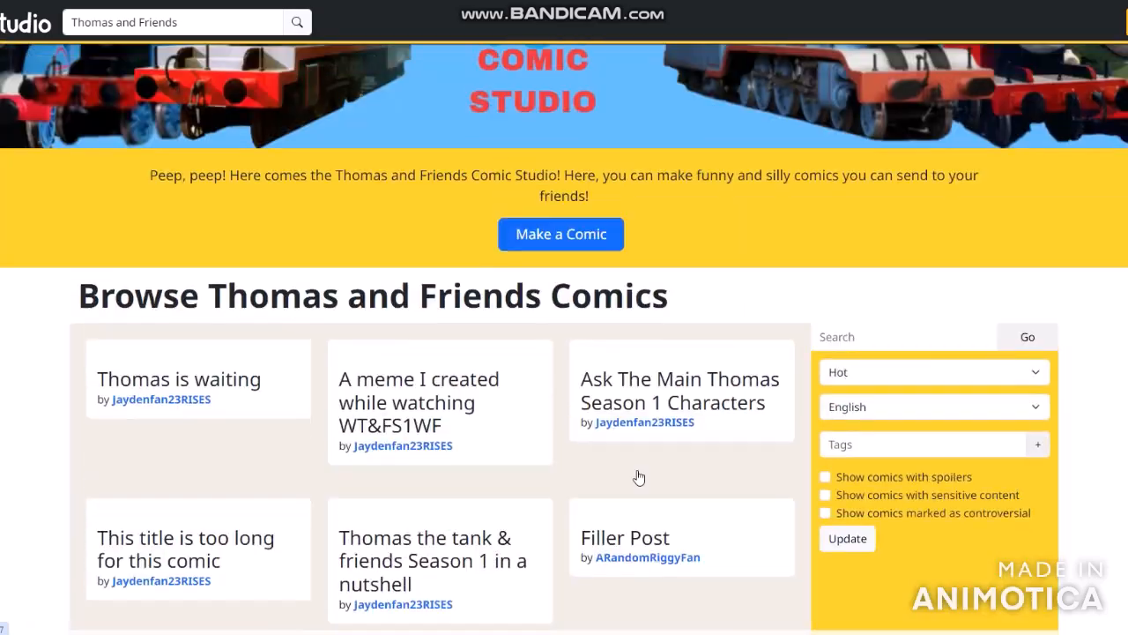
{"action": "scroll", "coordinate": [340, 239], "scroll_direction": "down", "scroll_amount": 5}
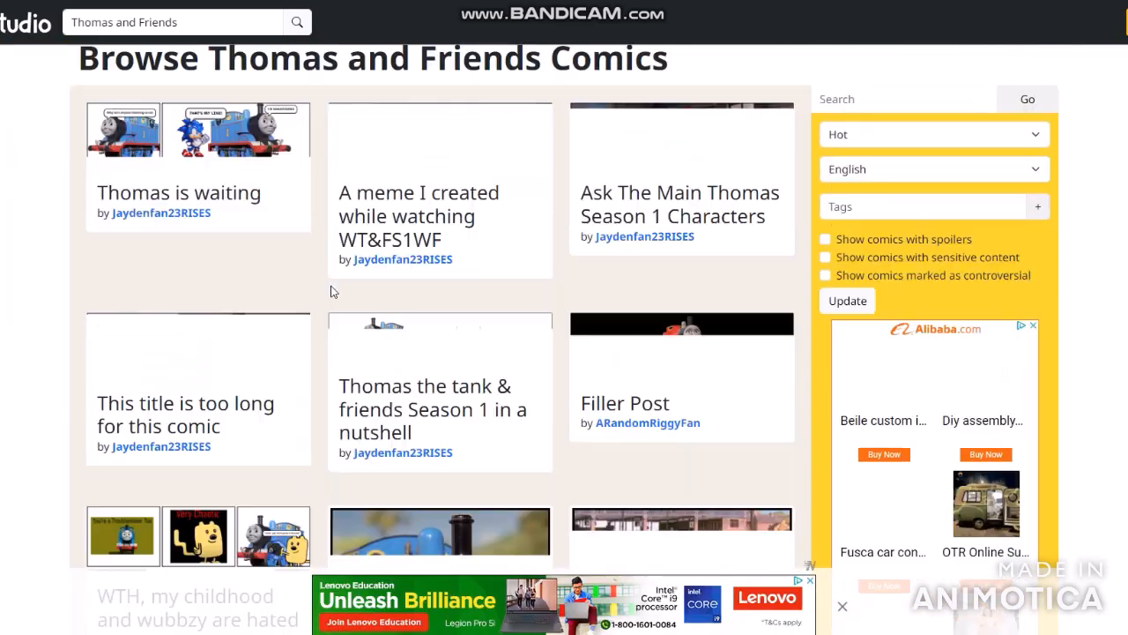
{"action": "scroll", "coordinate": [333, 292], "scroll_direction": "up", "scroll_amount": 5}
{"action": "scroll", "coordinate": [333, 292], "scroll_direction": "down", "scroll_amount": 3}
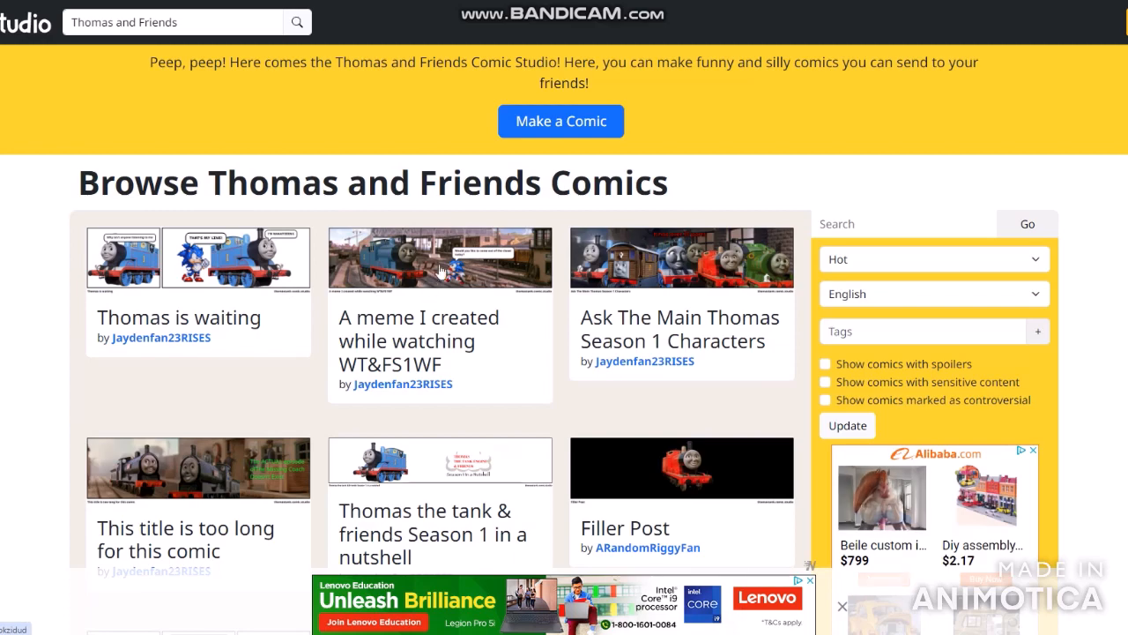
{"action": "scroll", "coordinate": [438, 270], "scroll_direction": "down", "scroll_amount": 3}
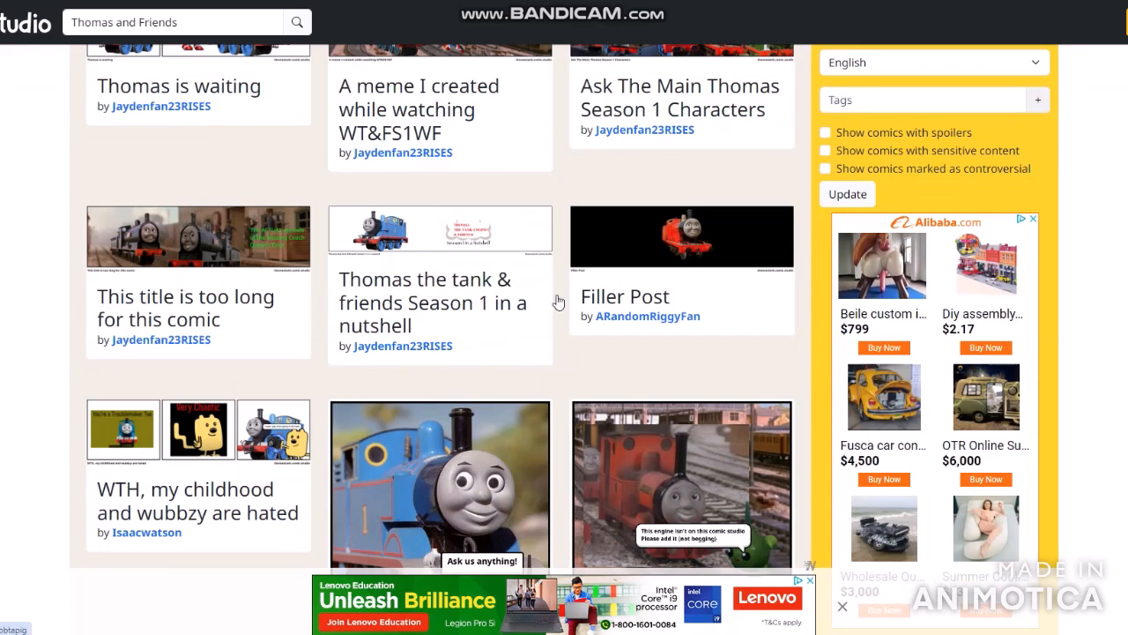
{"action": "scroll", "coordinate": [375, 211], "scroll_direction": "down", "scroll_amount": 5}
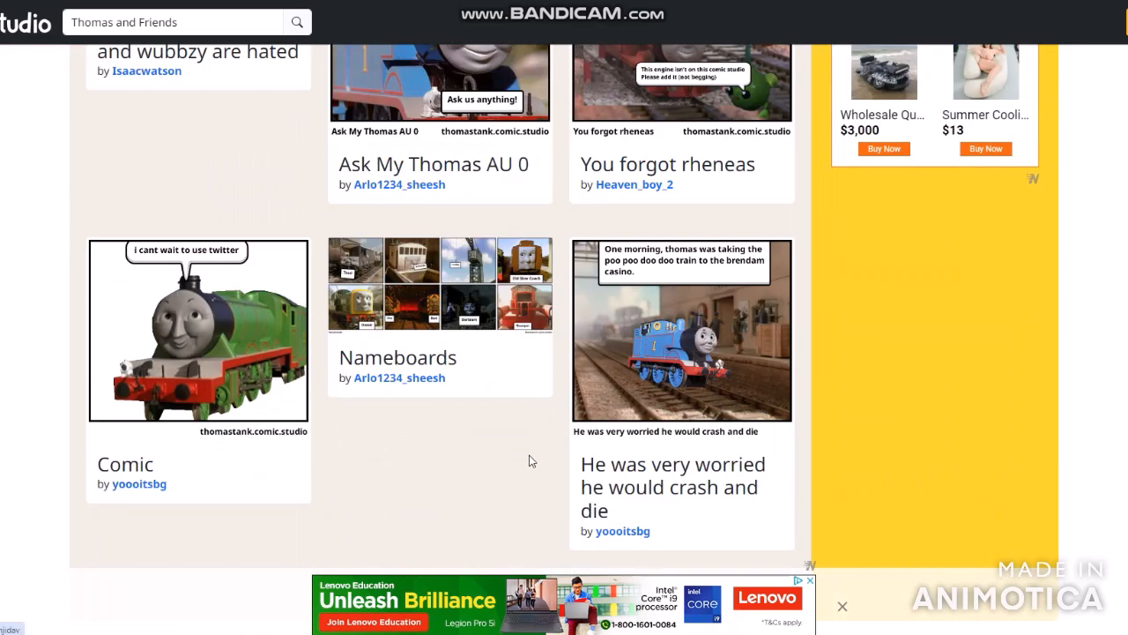
{"action": "scroll", "coordinate": [521, 403], "scroll_direction": "up", "scroll_amount": 8}
{"action": "scroll", "coordinate": [416, 229], "scroll_direction": "up", "scroll_amount": 4}
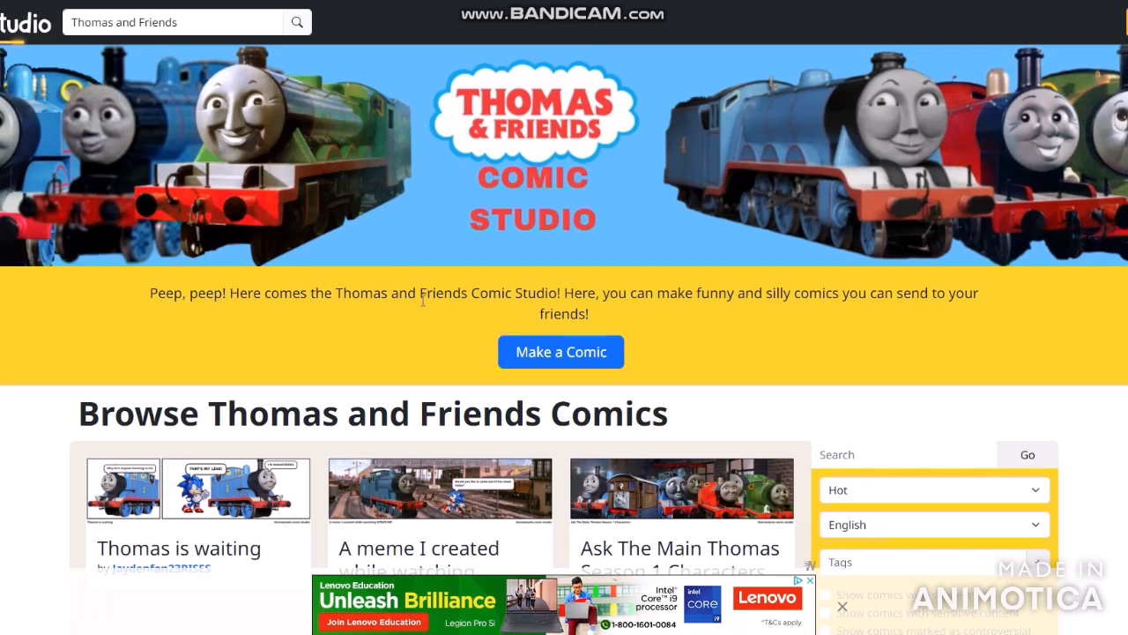
- Open the comic maker of the "Peep, peep!" Thomas and Friends Comic Studio and look through its default engine characters
{"action": "key", "text": "alt+Left"}
{"action": "left_click", "coordinate": [616, 424]}
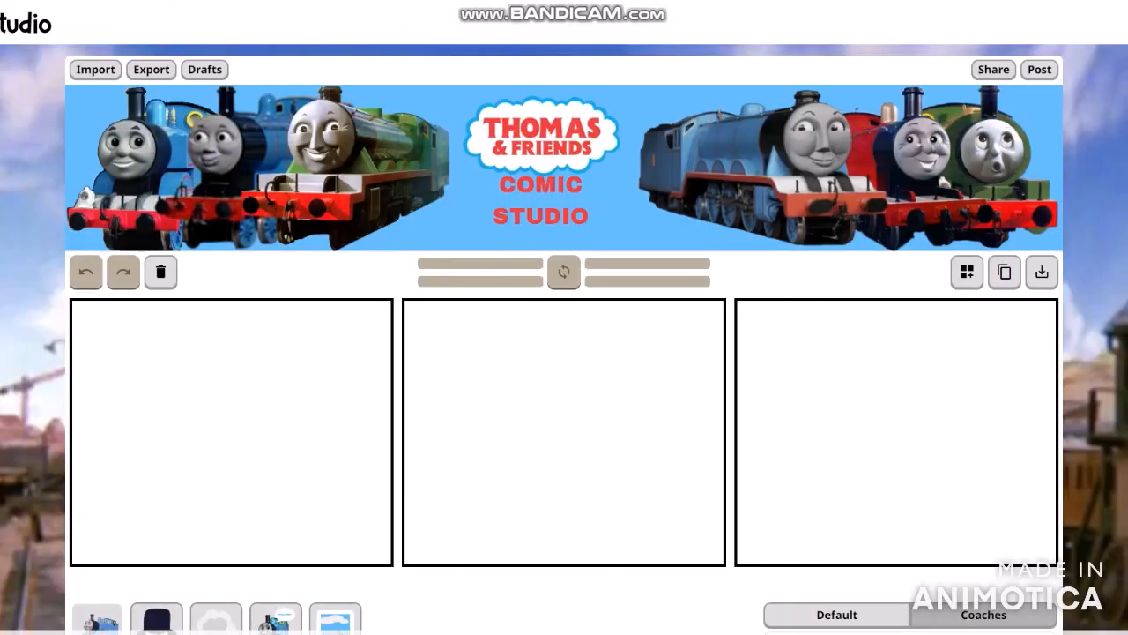
{"action": "scroll", "coordinate": [22, 196], "scroll_direction": "down", "scroll_amount": 3}
{"action": "scroll", "coordinate": [17, 181], "scroll_direction": "down", "scroll_amount": 3}
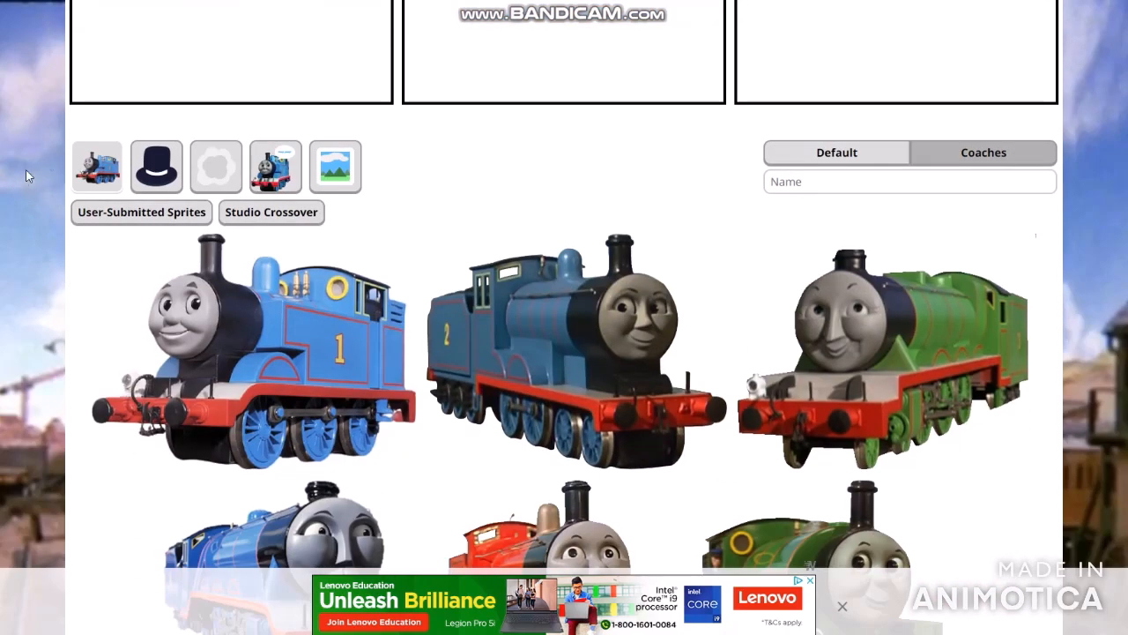
{"action": "scroll", "coordinate": [436, 183], "scroll_direction": "down", "scroll_amount": 9}
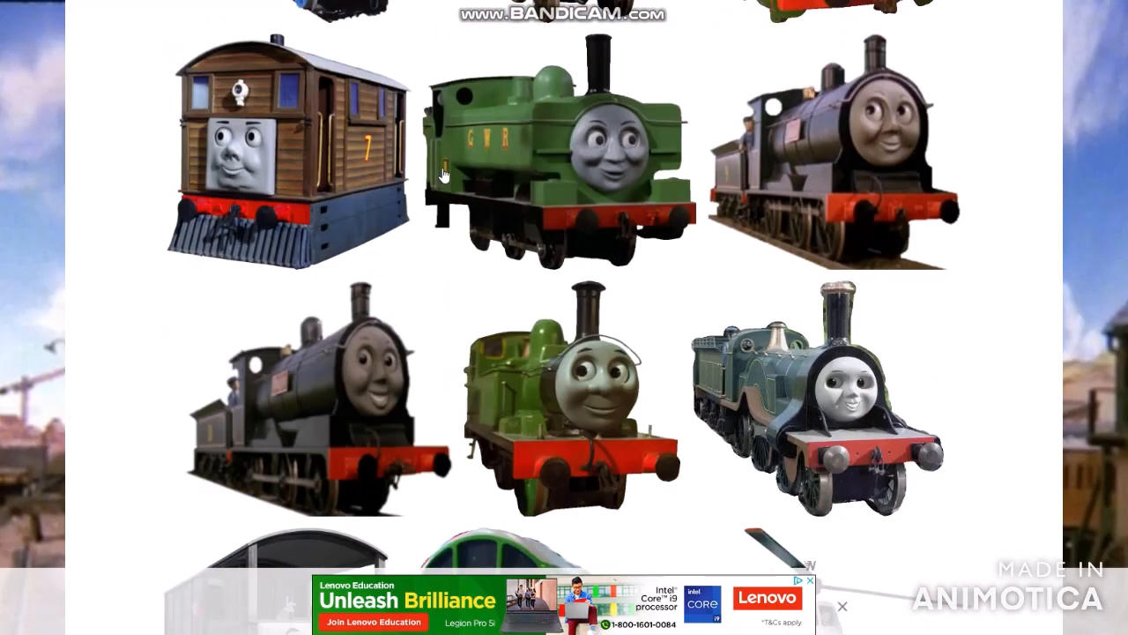
{"action": "scroll", "coordinate": [441, 182], "scroll_direction": "down", "scroll_amount": 9}
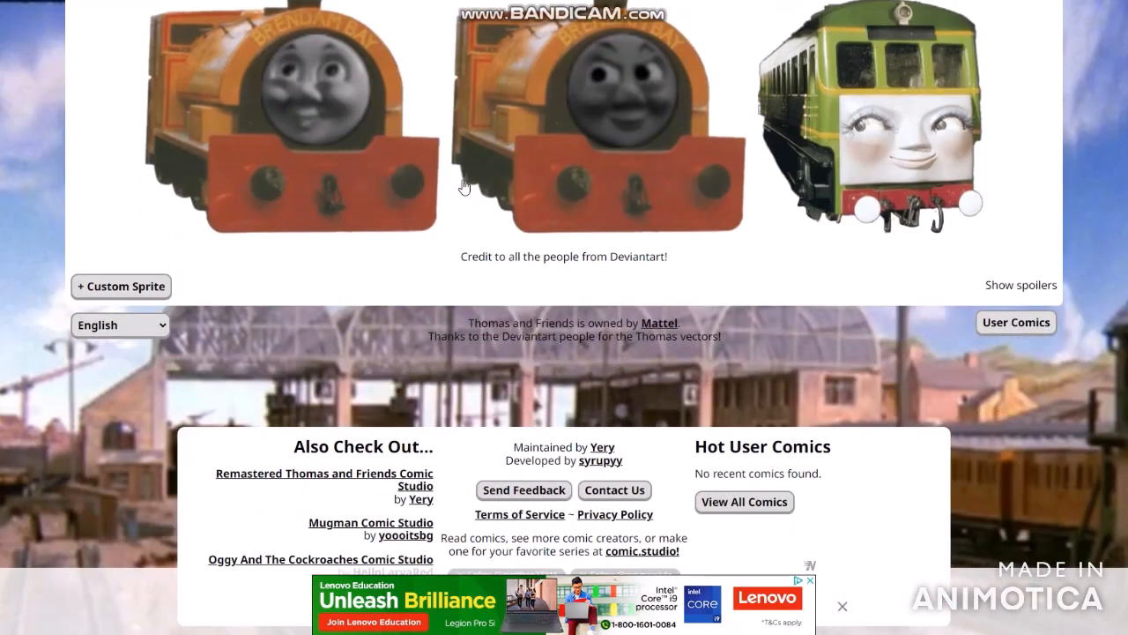
{"action": "scroll", "coordinate": [455, 200], "scroll_direction": "up", "scroll_amount": 18}
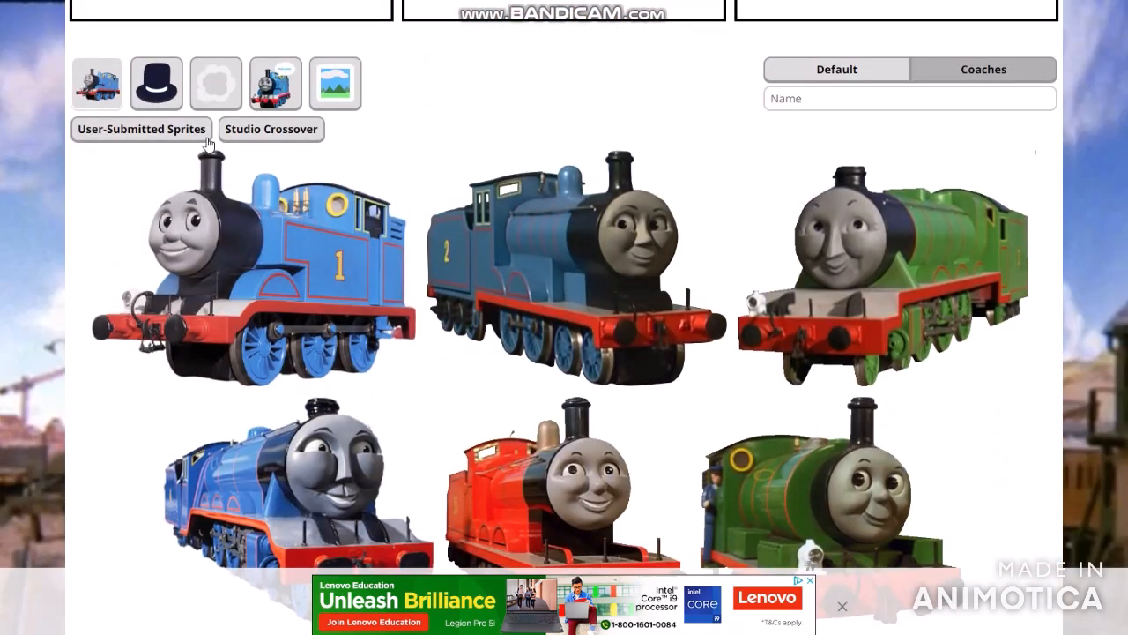
- View the user-submitted engine sprites and the studio crossover list, and reopen the user-submitted sprites from the engine characters
{"action": "left_click", "coordinate": [201, 136]}
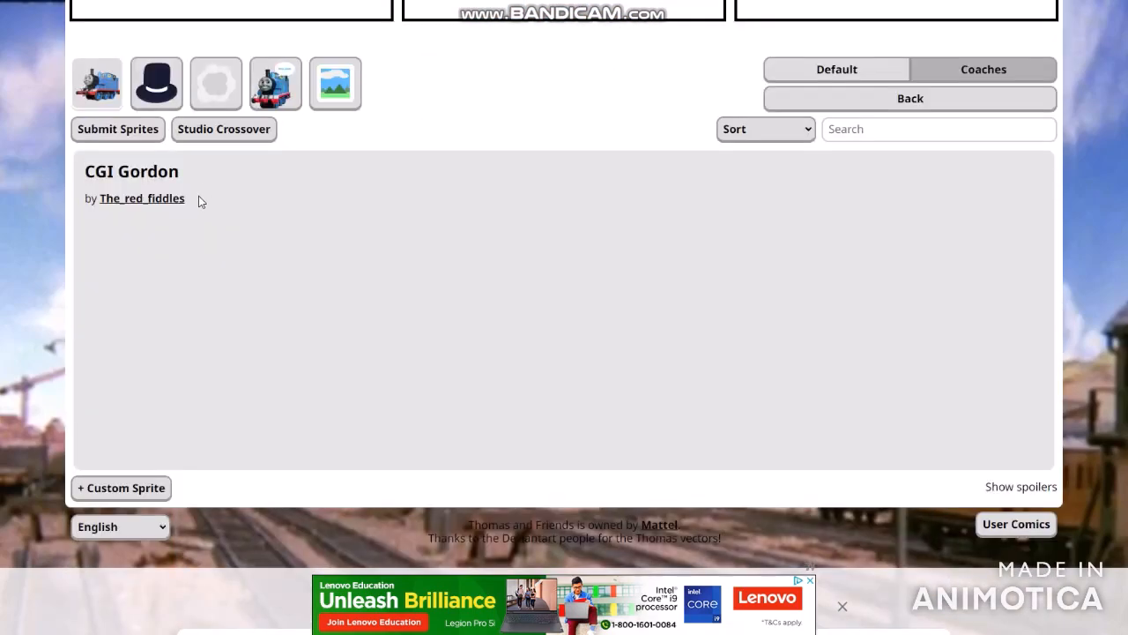
{"action": "left_click", "coordinate": [226, 132]}
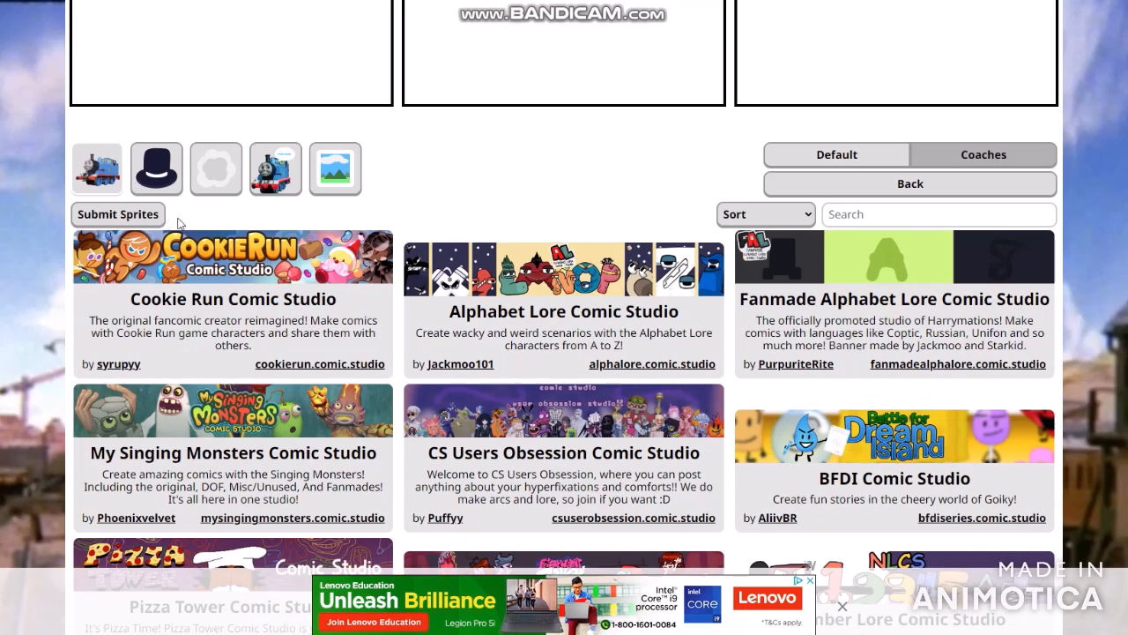
{"action": "left_click", "coordinate": [103, 175]}
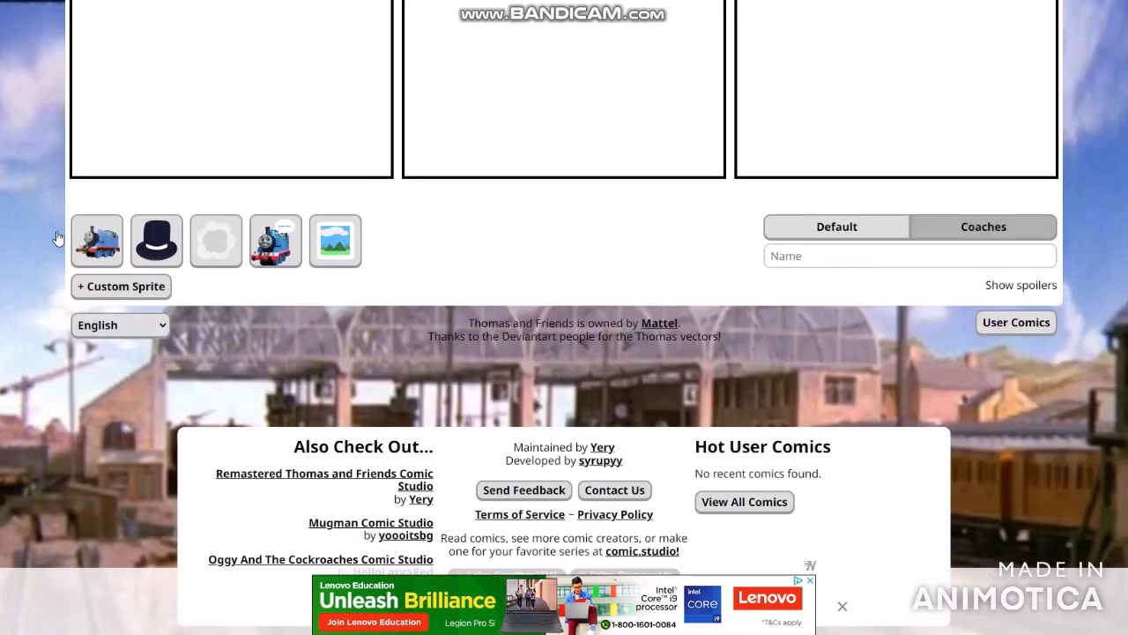
{"action": "left_click", "coordinate": [93, 238]}
{"action": "scroll", "coordinate": [112, 274], "scroll_direction": "down", "scroll_amount": 1}
{"action": "left_click", "coordinate": [131, 225]}
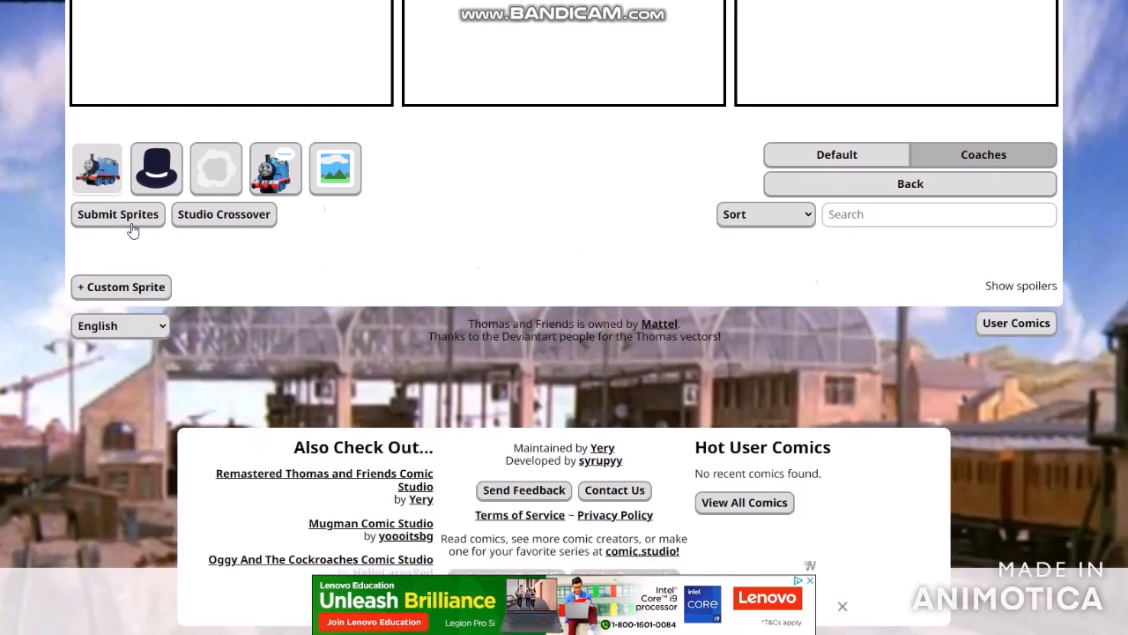
- View the user-submitted engine sprites, go through the remaining sprite categories and open the backgrounds
{"action": "scroll", "coordinate": [132, 229], "scroll_direction": "down", "scroll_amount": 3}
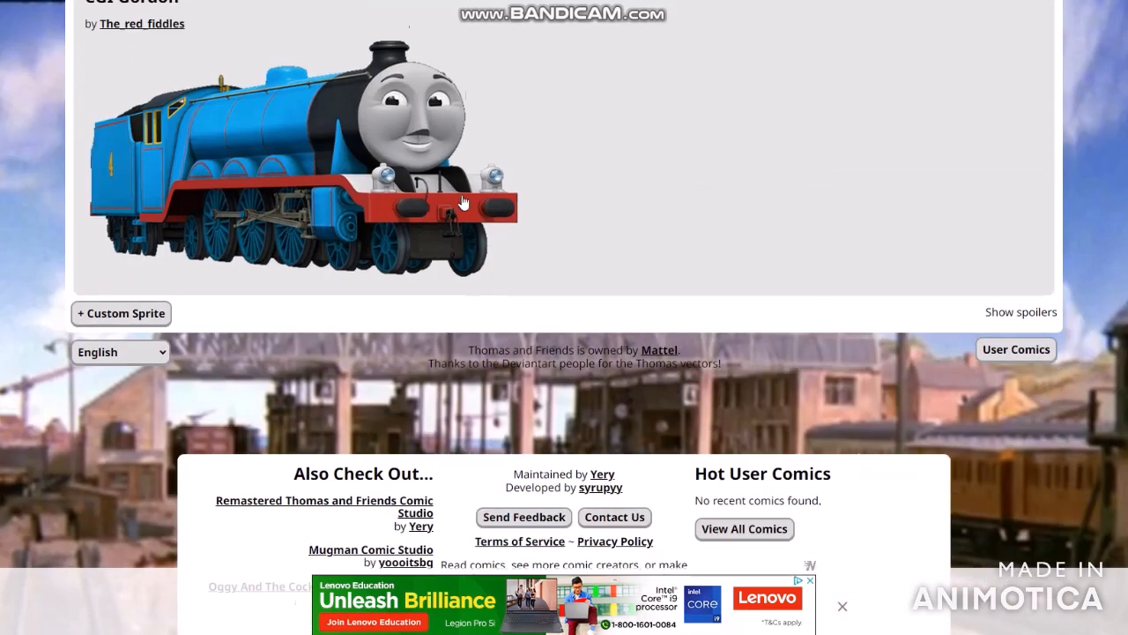
{"action": "scroll", "coordinate": [128, 313], "scroll_direction": "up", "scroll_amount": 5}
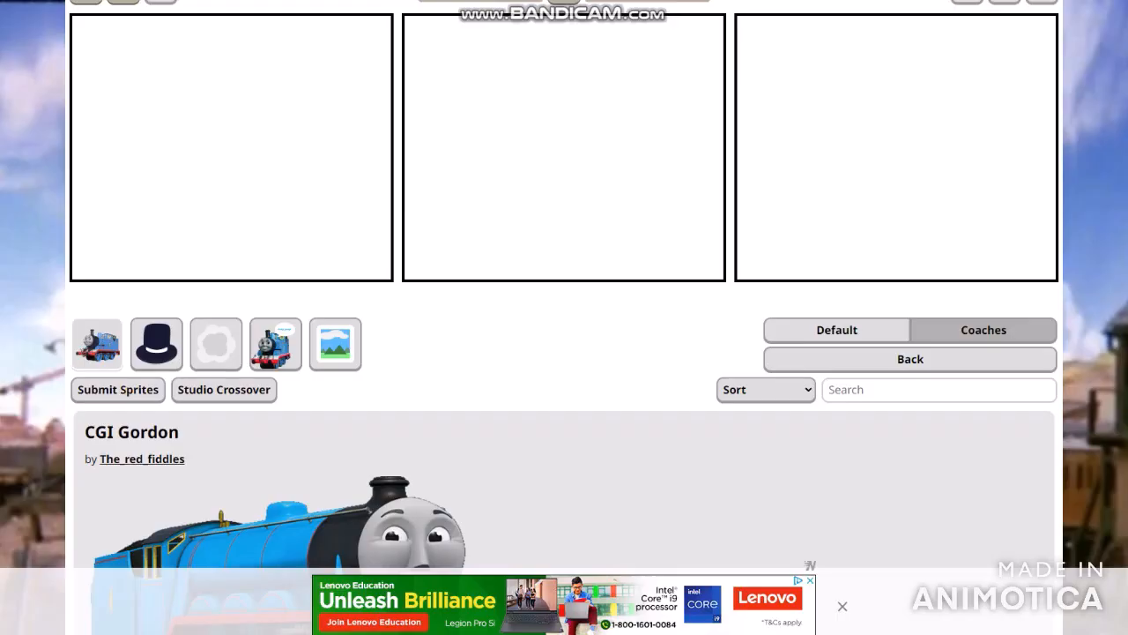
{"action": "left_click", "coordinate": [154, 351]}
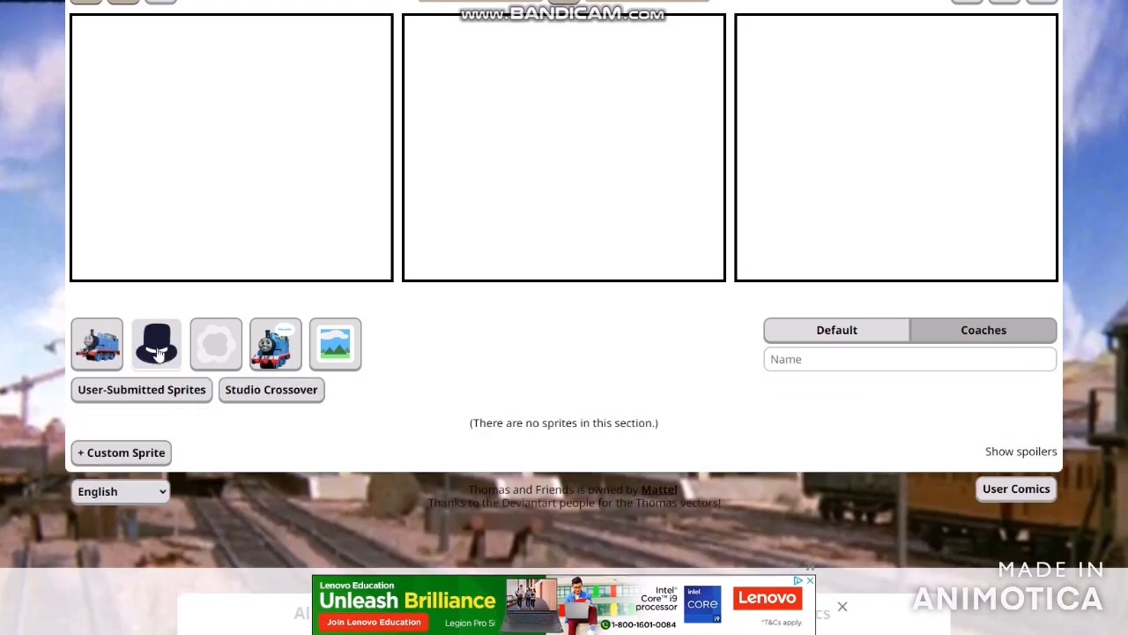
{"action": "left_click", "coordinate": [228, 347]}
{"action": "left_click", "coordinate": [275, 344]}
{"action": "left_click", "coordinate": [335, 344]}
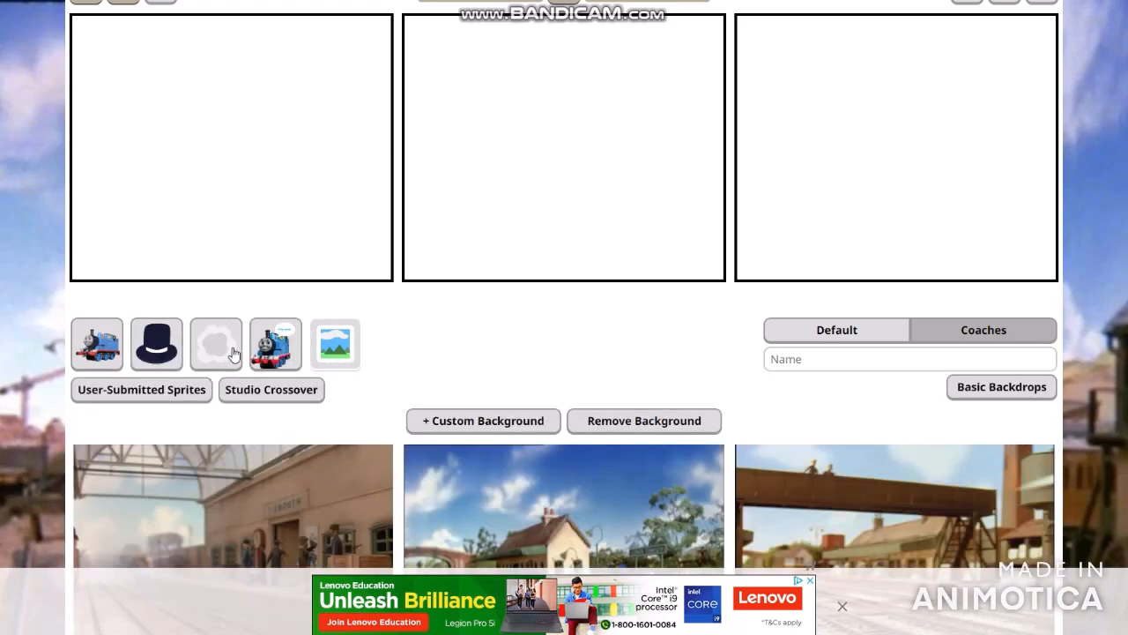
- Place the Tidmouth station platform background in the first comic panel
{"action": "scroll", "coordinate": [217, 382], "scroll_direction": "down", "scroll_amount": 5}
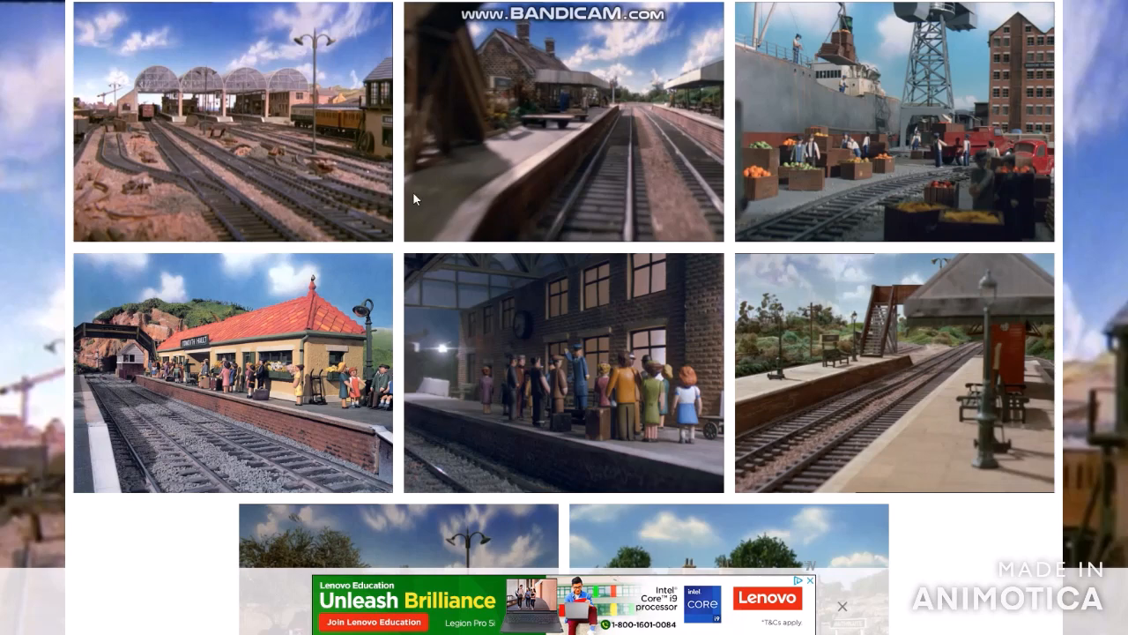
{"action": "scroll", "coordinate": [484, 207], "scroll_direction": "up", "scroll_amount": 3}
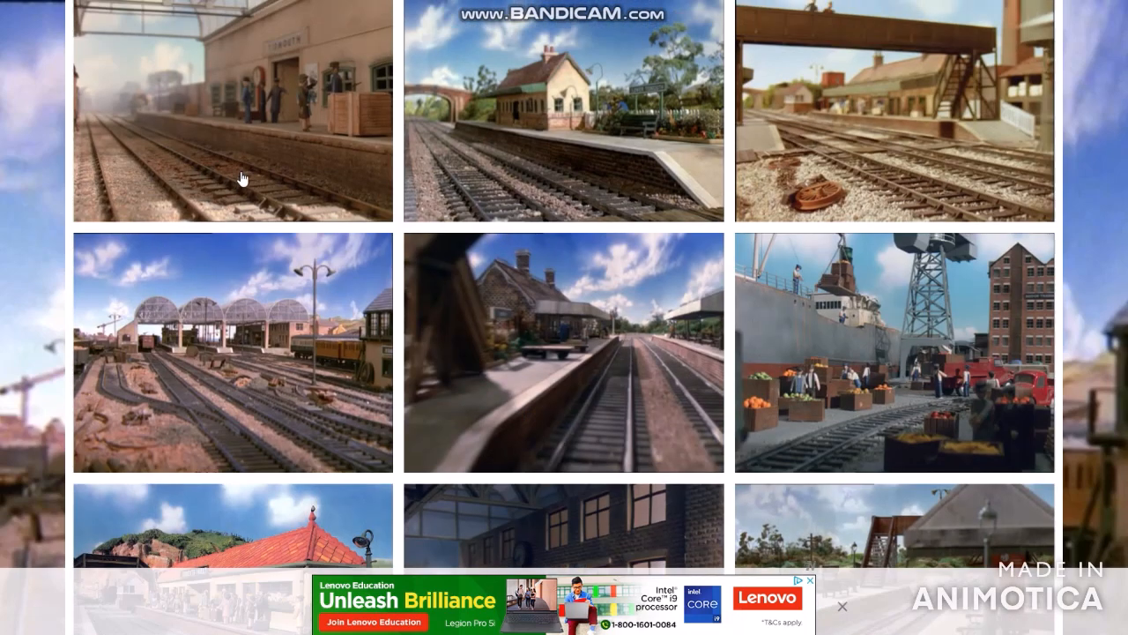
{"action": "scroll", "coordinate": [241, 179], "scroll_direction": "up", "scroll_amount": 5}
{"action": "left_click", "coordinate": [247, 179]}
{"action": "scroll", "coordinate": [547, 383], "scroll_direction": "down", "scroll_amount": 3}
{"action": "scroll", "coordinate": [547, 383], "scroll_direction": "up", "scroll_amount": 6}
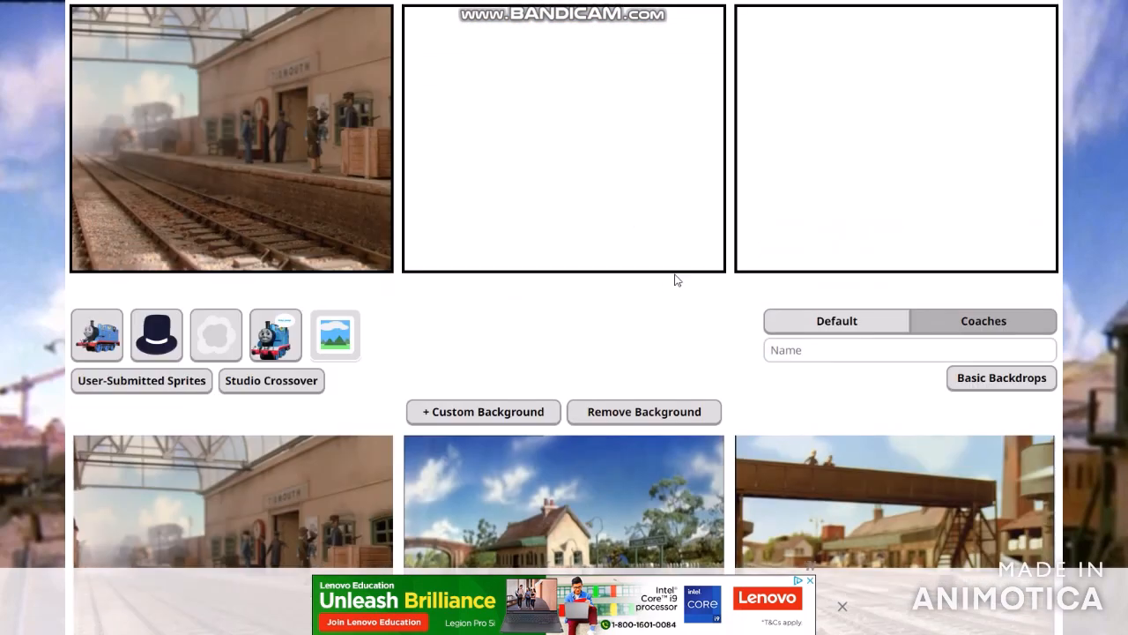
- Add a second row of three panels below the first row of the comic
{"action": "left_click", "coordinate": [968, 212]}
{"action": "scroll", "coordinate": [582, 453], "scroll_direction": "down", "scroll_amount": 3}
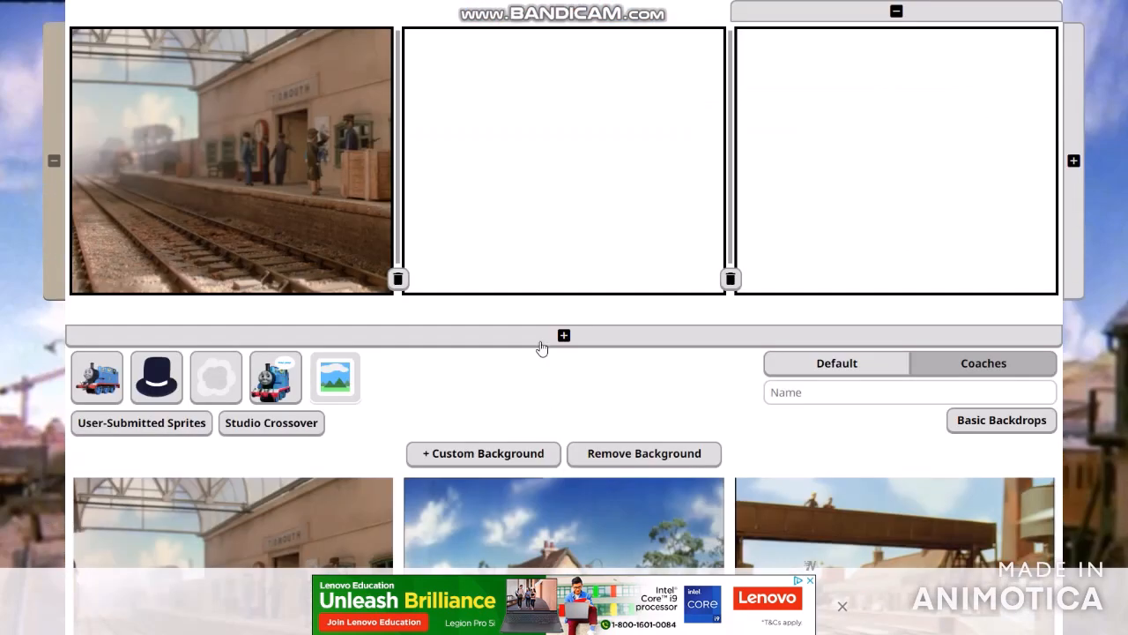
{"action": "left_click", "coordinate": [543, 335]}
{"action": "scroll", "coordinate": [967, 250], "scroll_direction": "up", "scroll_amount": 4}
{"action": "left_click", "coordinate": [967, 271]}
{"action": "scroll", "coordinate": [1058, 379], "scroll_direction": "down", "scroll_amount": 10}
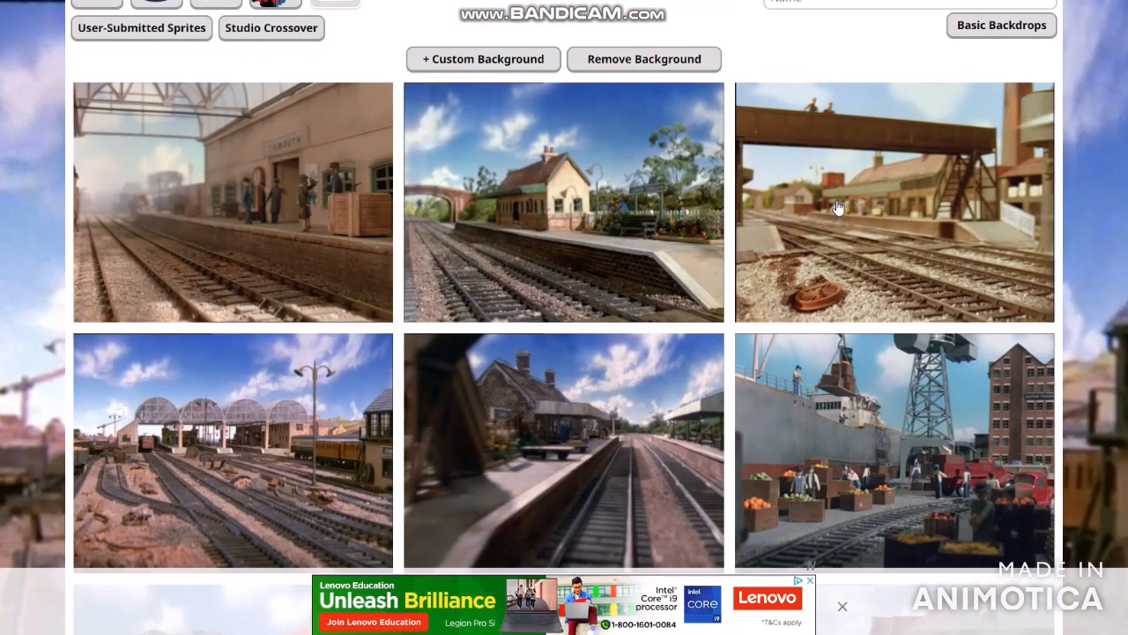
- Place the footbridge rail yard background in the second panel and the small country station background in the third
{"action": "left_click", "coordinate": [839, 208]}
{"action": "left_click", "coordinate": [593, 178]}
{"action": "scroll", "coordinate": [593, 203], "scroll_direction": "down", "scroll_amount": 10}
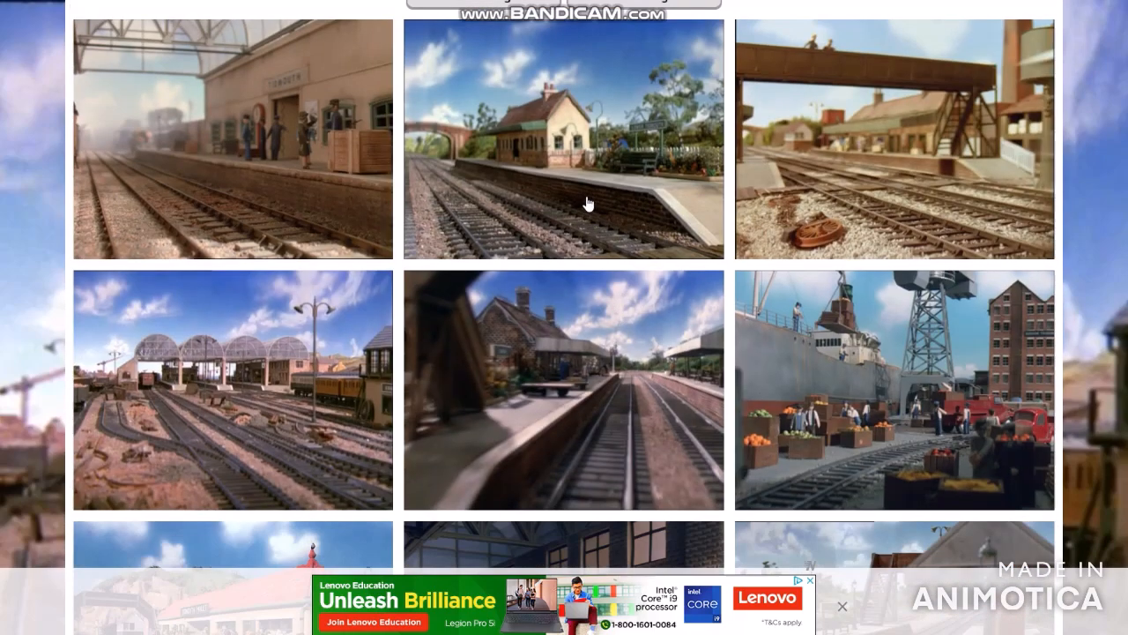
{"action": "left_click", "coordinate": [589, 204]}
{"action": "left_click", "coordinate": [849, 189]}
{"action": "scroll", "coordinate": [849, 189], "scroll_direction": "down", "scroll_amount": 10}
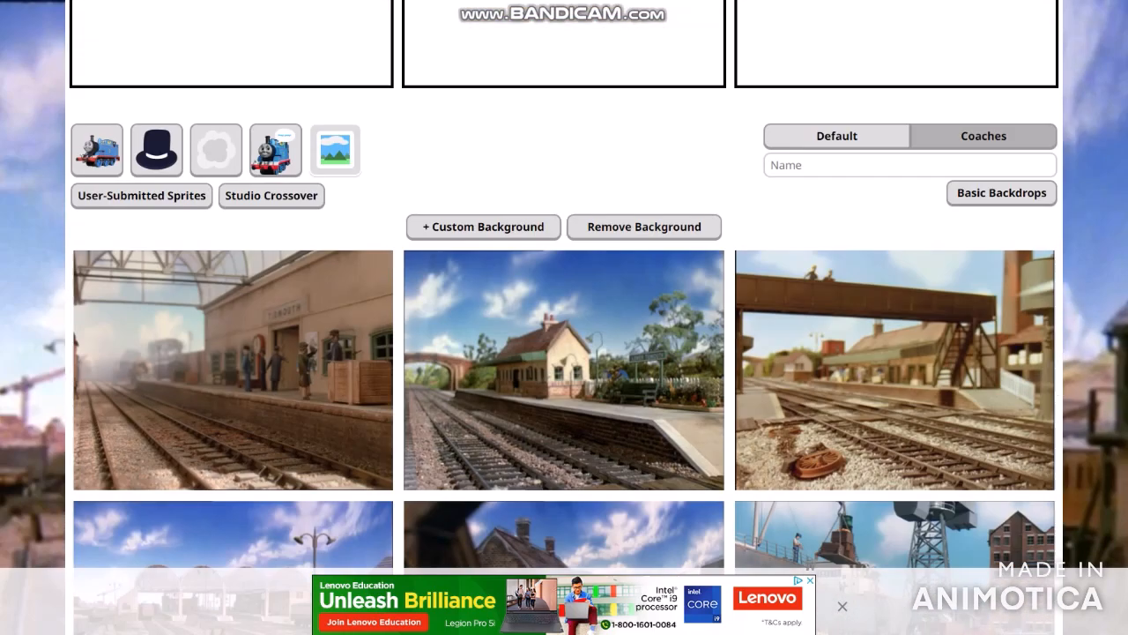
- Place the red-roofed station background in the first panel of the second row
{"action": "scroll", "coordinate": [875, 265], "scroll_direction": "down", "scroll_amount": 10}
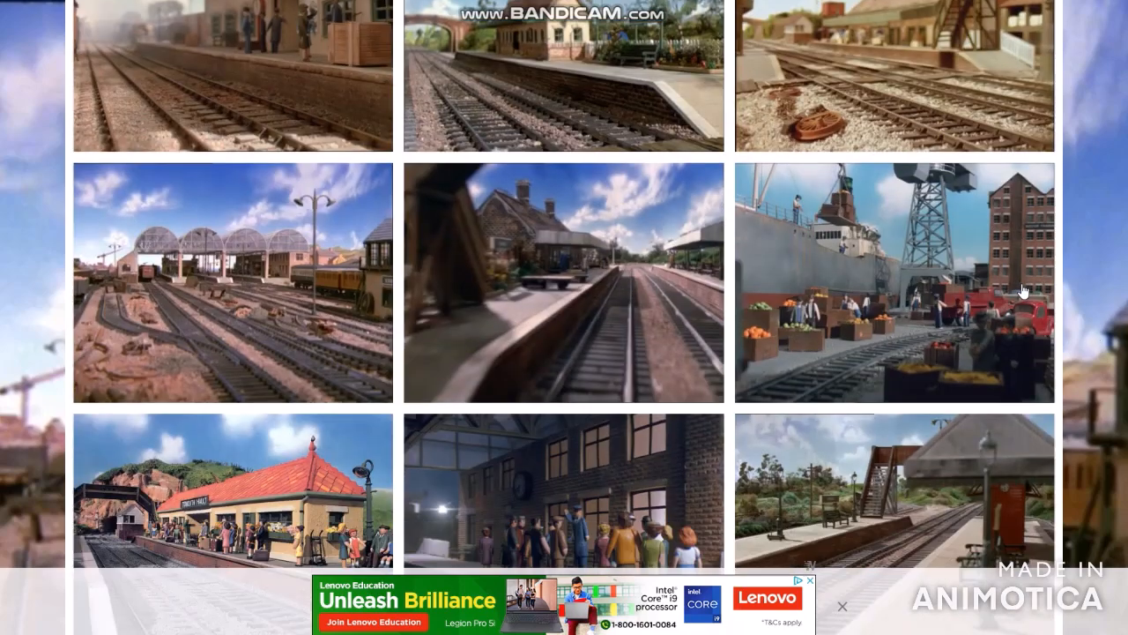
{"action": "scroll", "coordinate": [873, 269], "scroll_direction": "up", "scroll_amount": 3}
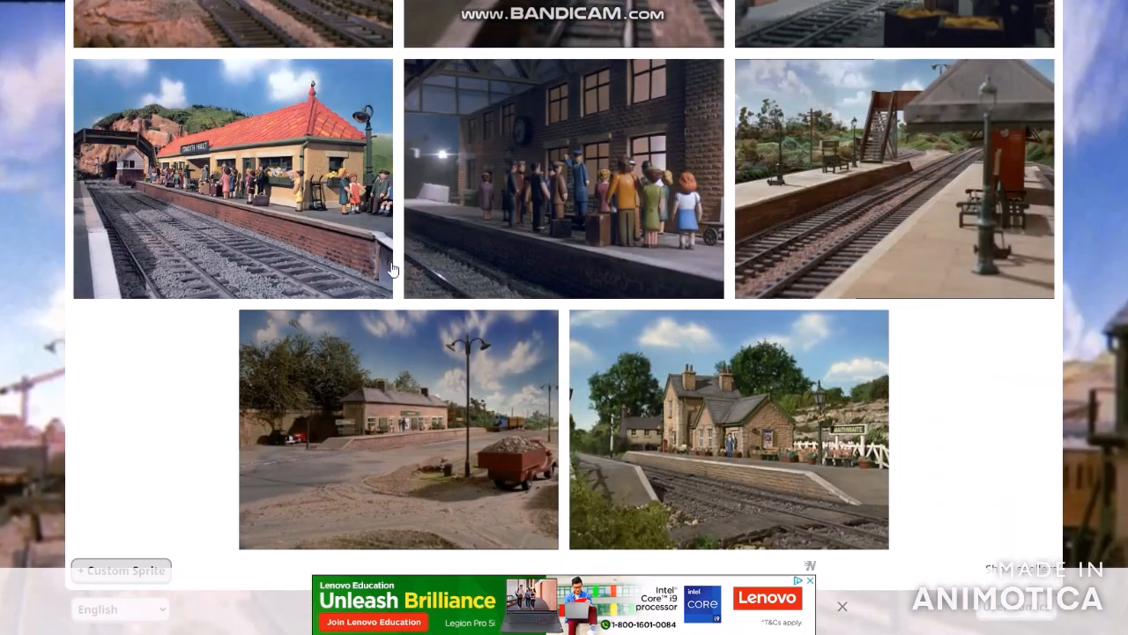
{"action": "scroll", "coordinate": [393, 280], "scroll_direction": "up", "scroll_amount": 3}
{"action": "left_click", "coordinate": [220, 352]}
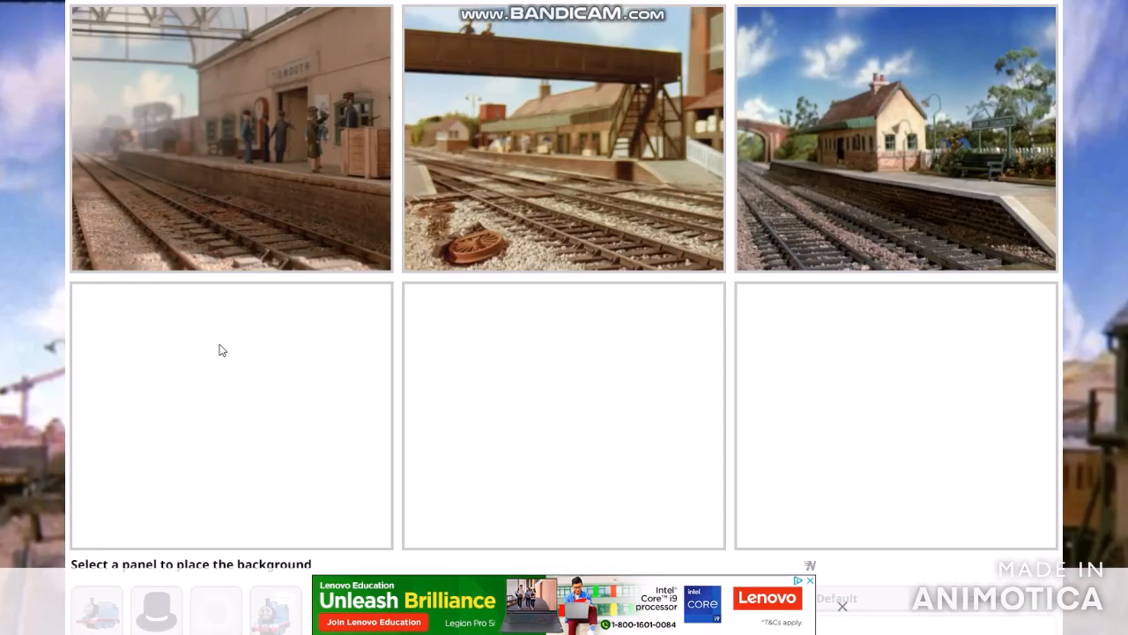
{"action": "left_click", "coordinate": [264, 371]}
- Place the station yard background with the red truck in the middle panel of the second row
{"action": "scroll", "coordinate": [511, 239], "scroll_direction": "down", "scroll_amount": 8}
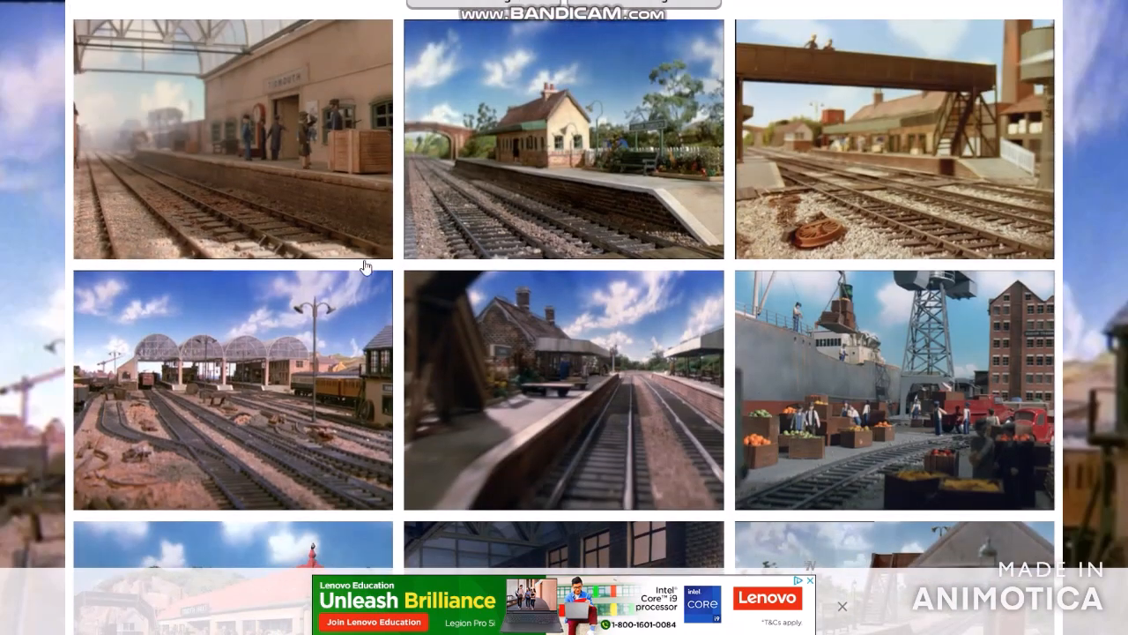
{"action": "scroll", "coordinate": [818, 344], "scroll_direction": "down", "scroll_amount": 5}
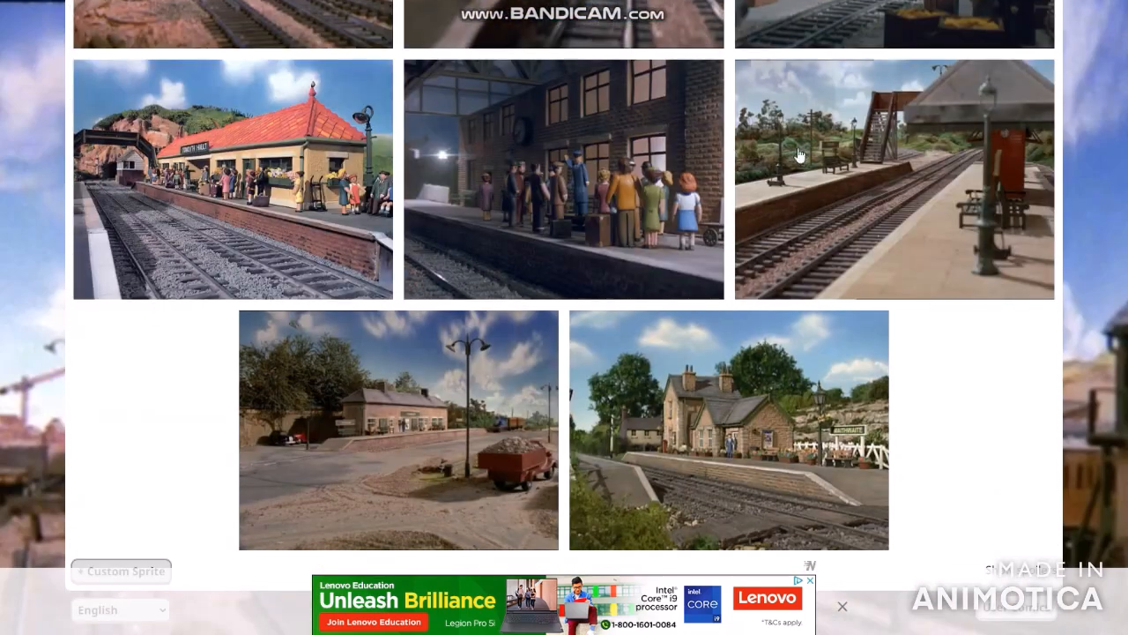
{"action": "scroll", "coordinate": [715, 258], "scroll_direction": "up", "scroll_amount": 1}
{"action": "scroll", "coordinate": [715, 257], "scroll_direction": "up", "scroll_amount": 14}
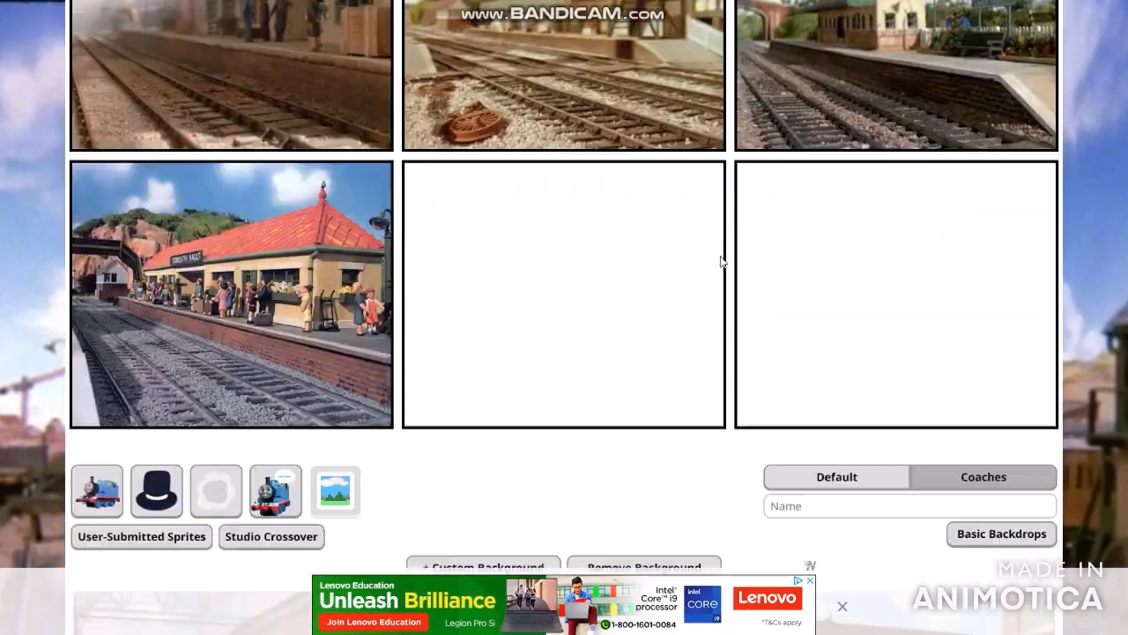
{"action": "scroll", "coordinate": [719, 259], "scroll_direction": "down", "scroll_amount": 10}
{"action": "scroll", "coordinate": [723, 261], "scroll_direction": "down", "scroll_amount": 7}
{"action": "scroll", "coordinate": [456, 265], "scroll_direction": "up", "scroll_amount": 2}
{"action": "left_click", "coordinate": [462, 280]}
{"action": "left_click", "coordinate": [593, 415]}
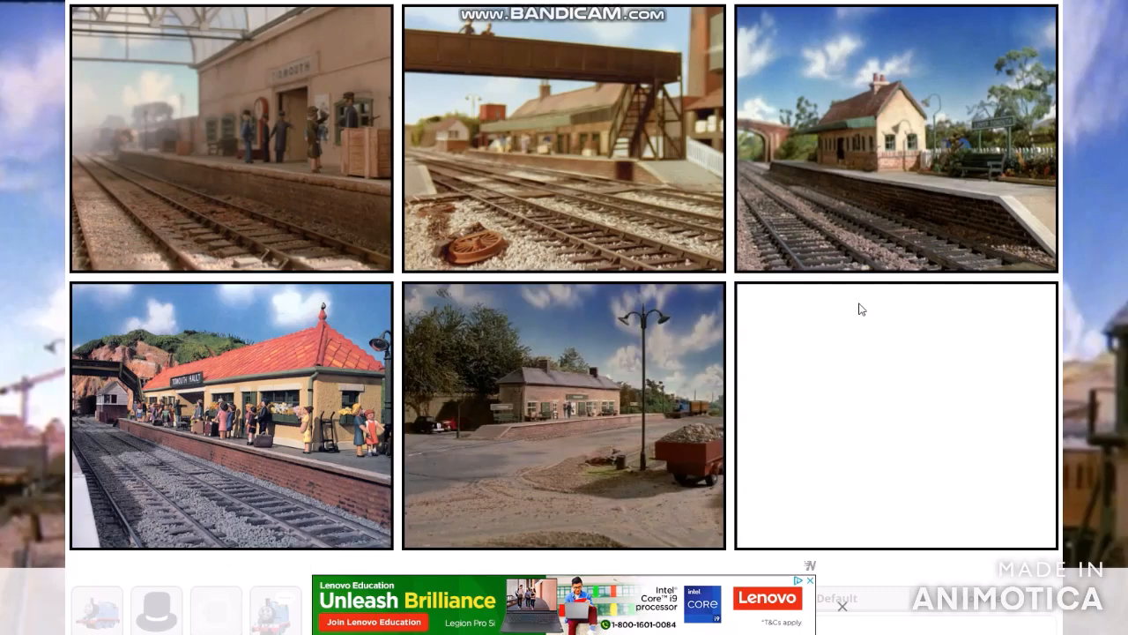
- Place the rail yard background with the arched glass station roofs in the last panel of the second row
{"action": "scroll", "coordinate": [855, 308], "scroll_direction": "down", "scroll_amount": 10}
{"action": "left_click", "coordinate": [849, 311]}
{"action": "left_click", "coordinate": [881, 402]}
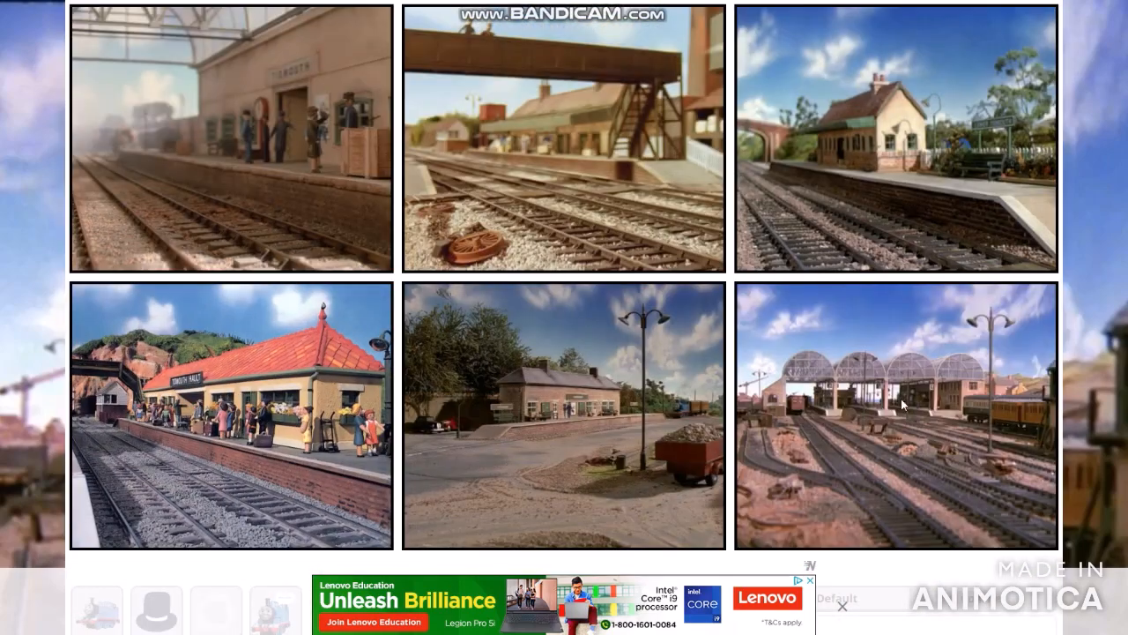
- Open the default engine characters and look through them alongside the six comic panels
{"action": "scroll", "coordinate": [845, 257], "scroll_direction": "down", "scroll_amount": 5}
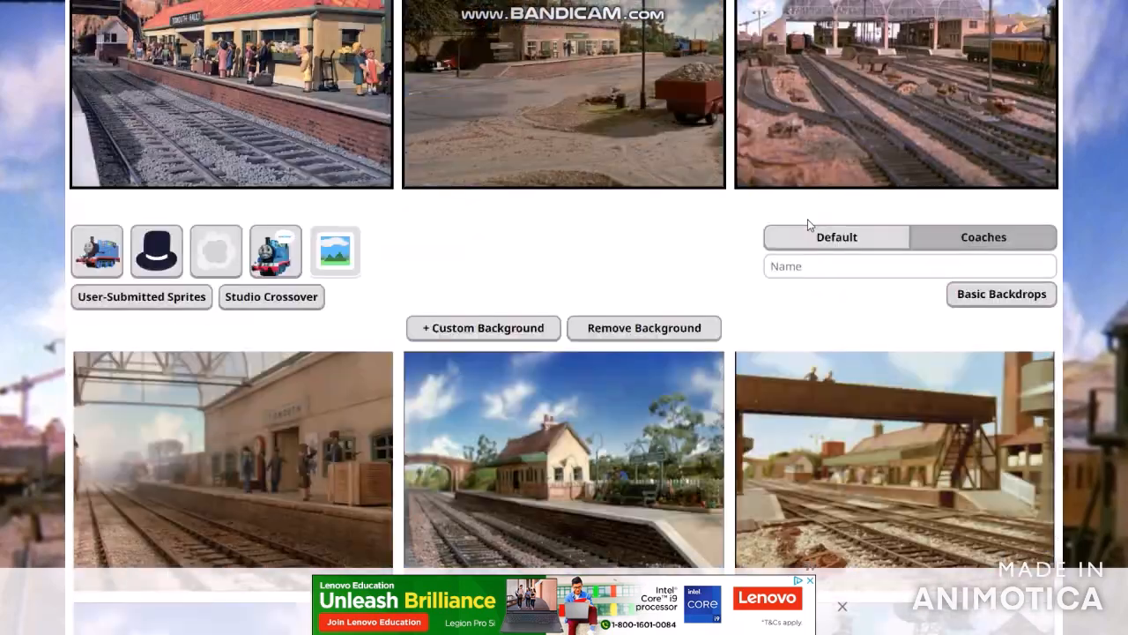
{"action": "left_click", "coordinate": [95, 153]}
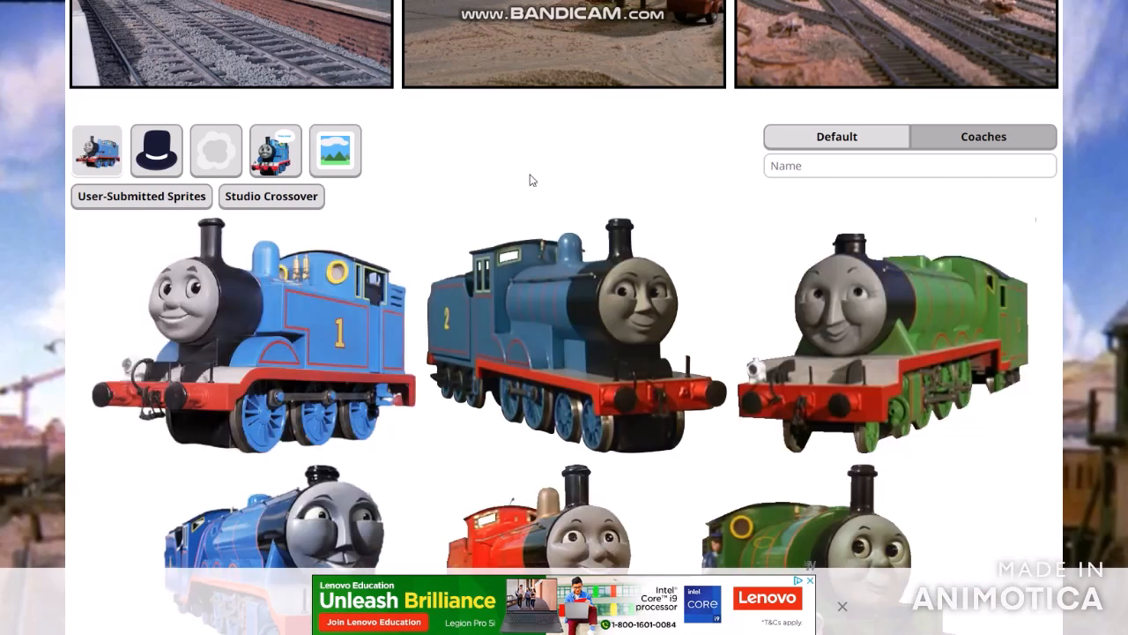
{"action": "scroll", "coordinate": [542, 208], "scroll_direction": "up", "scroll_amount": 5}
{"action": "scroll", "coordinate": [432, 234], "scroll_direction": "down", "scroll_amount": 3}
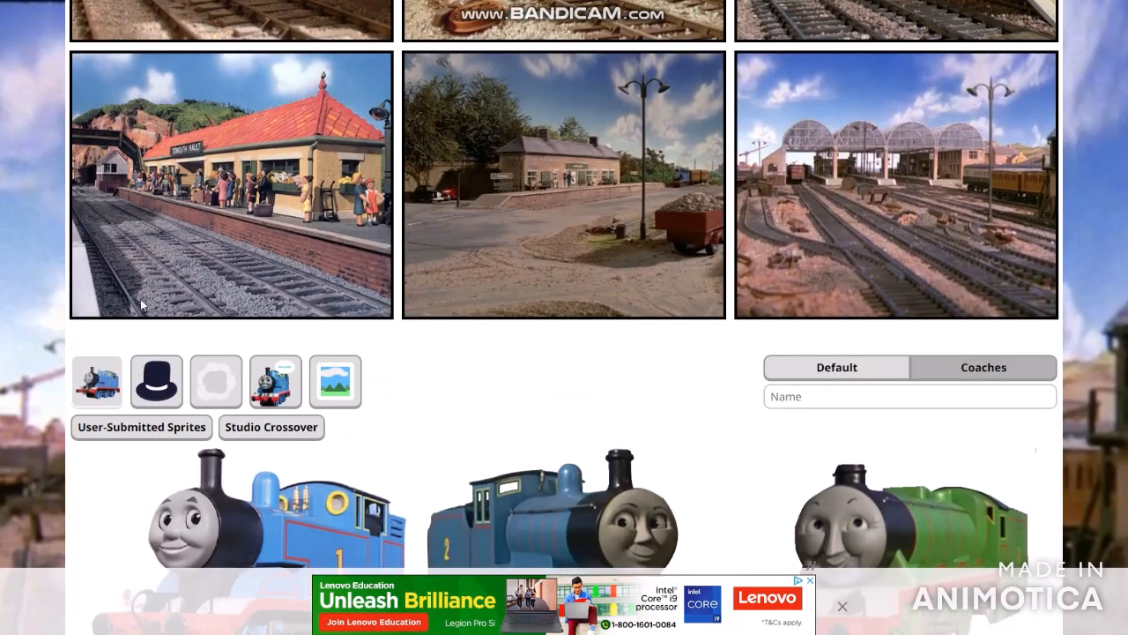
{"action": "scroll", "coordinate": [504, 265], "scroll_direction": "up", "scroll_amount": 3}
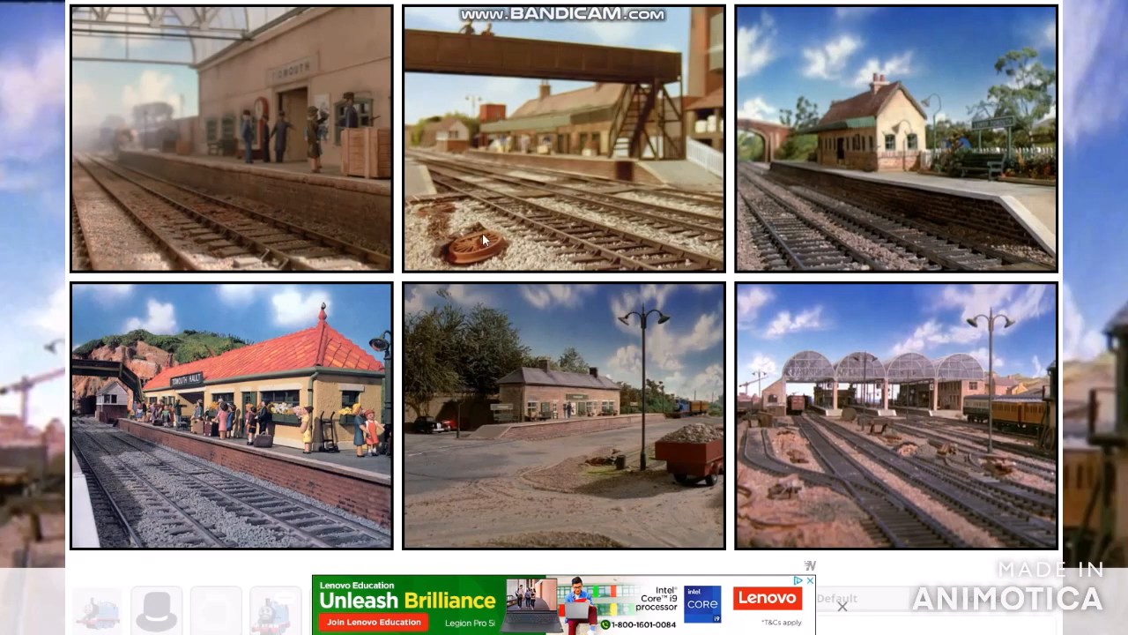
{"action": "scroll", "coordinate": [467, 234], "scroll_direction": "down", "scroll_amount": 3}
{"action": "scroll", "coordinate": [60, 236], "scroll_direction": "down", "scroll_amount": 1}
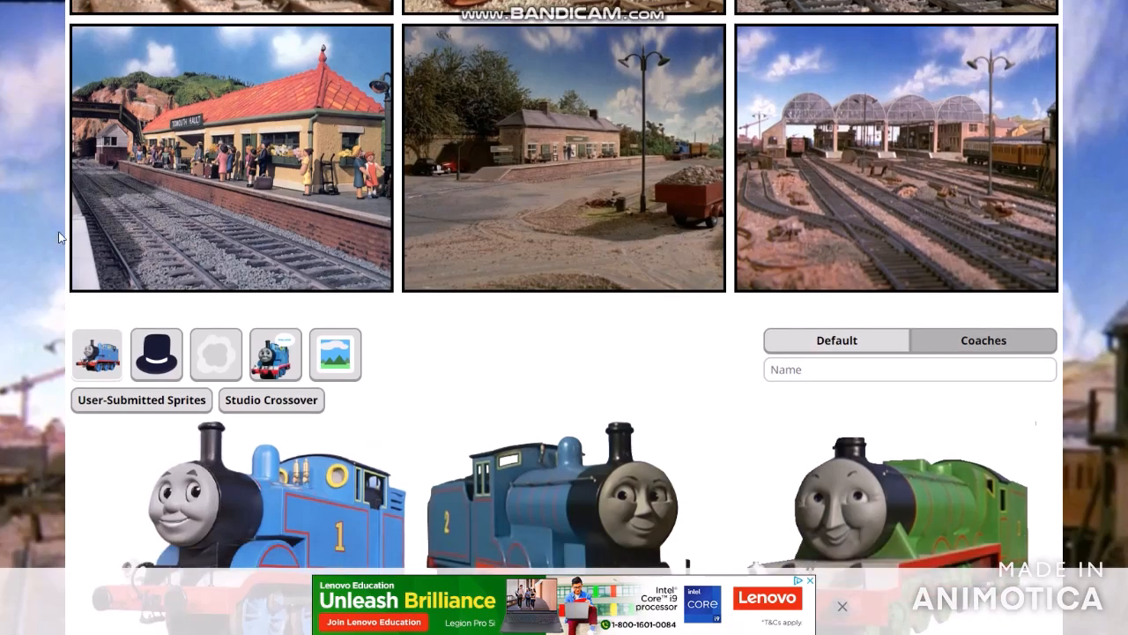
{"action": "scroll", "coordinate": [59, 236], "scroll_direction": "down", "scroll_amount": 6}
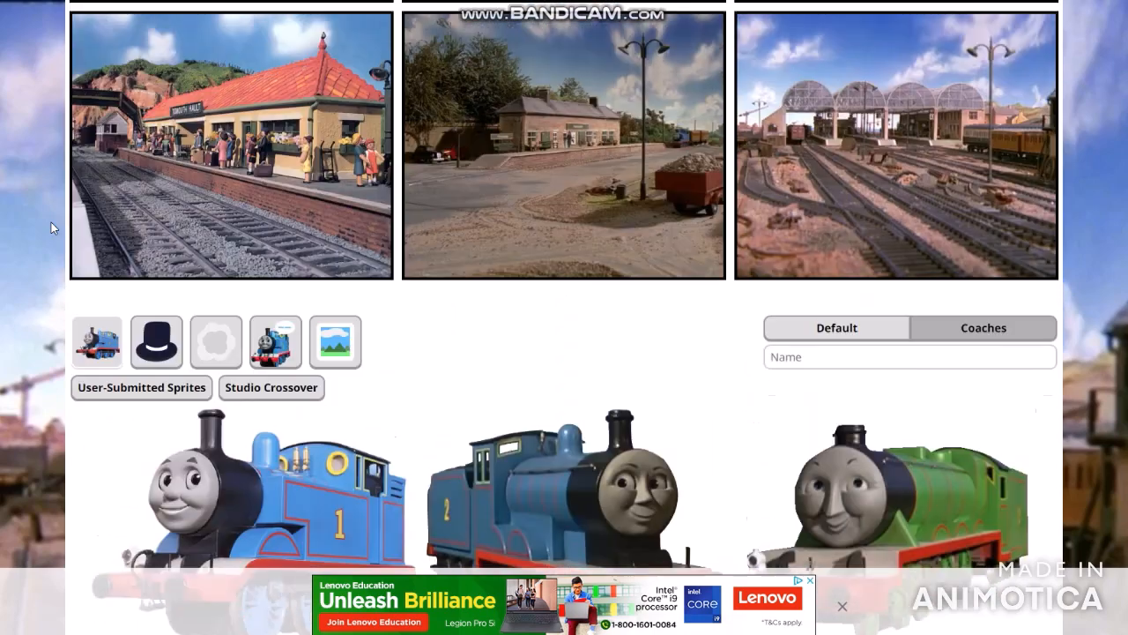
{"action": "scroll", "coordinate": [51, 222], "scroll_direction": "up", "scroll_amount": 1}
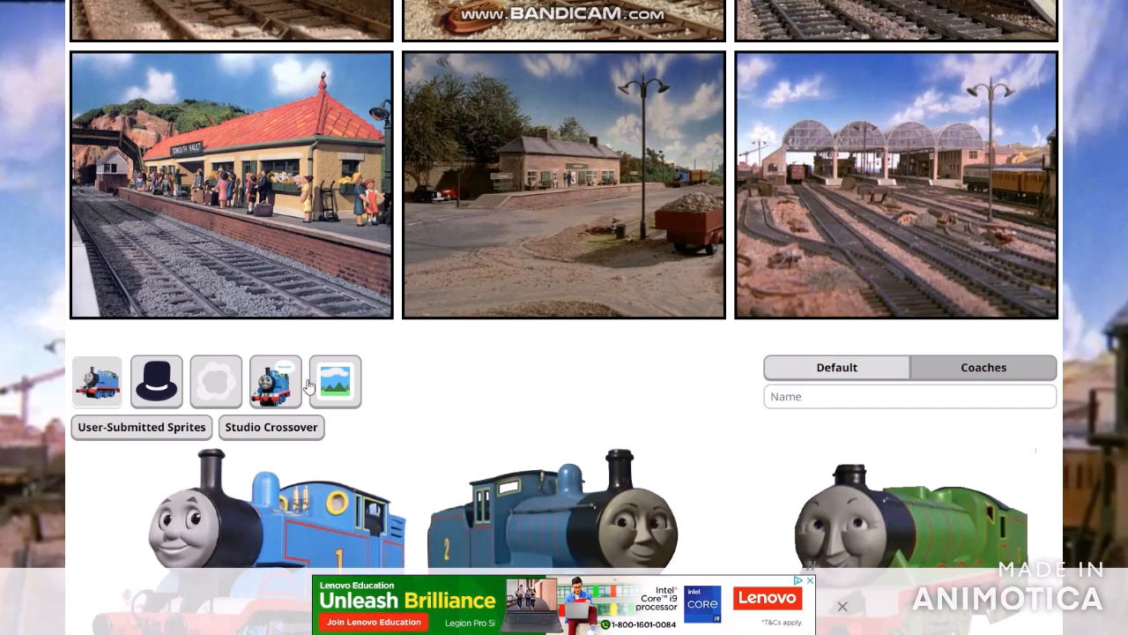
- Reopen the backgrounds, review the six panels and return to the default engine characters
{"action": "left_click", "coordinate": [351, 386]}
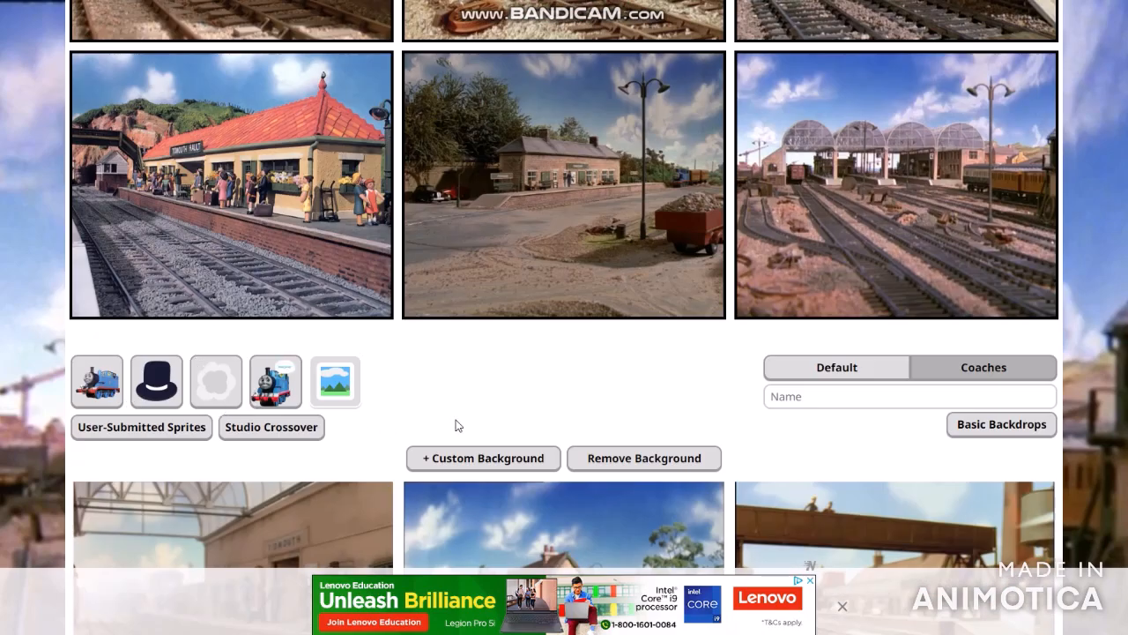
{"action": "scroll", "coordinate": [528, 458], "scroll_direction": "up", "scroll_amount": 3}
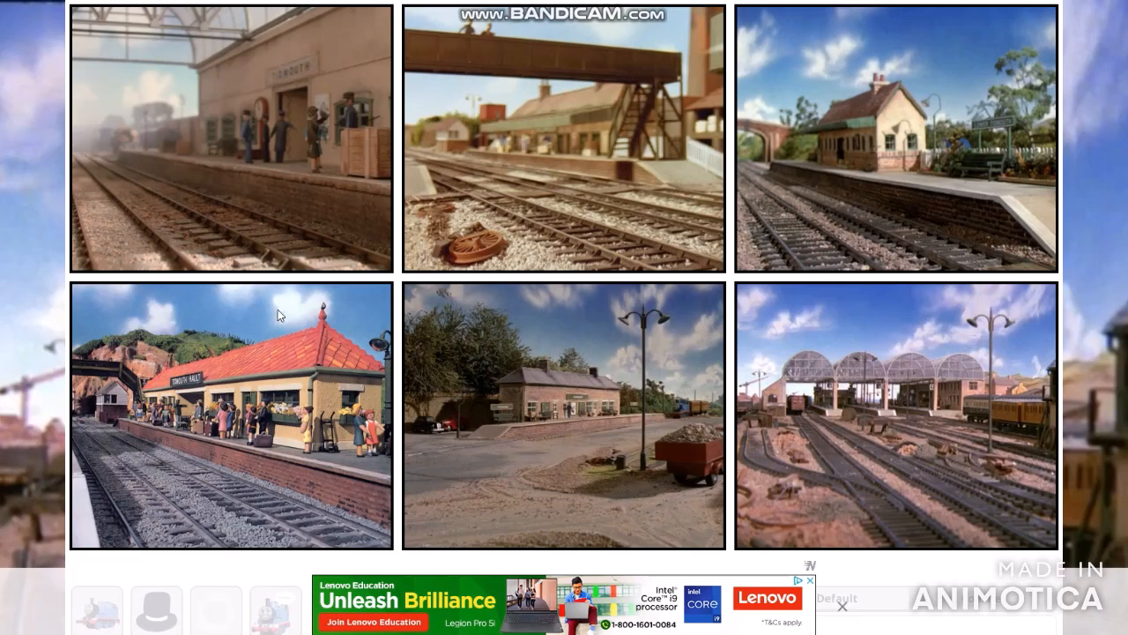
{"action": "scroll", "coordinate": [265, 309], "scroll_direction": "down", "scroll_amount": 3}
{"action": "left_click", "coordinate": [104, 371]}
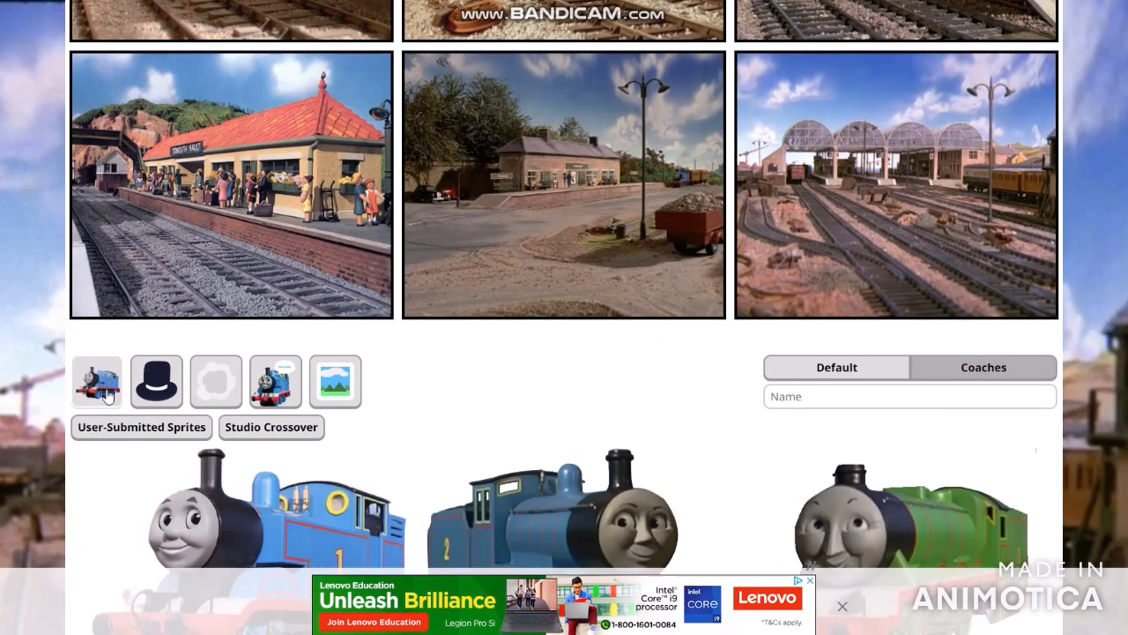
{"action": "scroll", "coordinate": [56, 388], "scroll_direction": "down", "scroll_amount": 10}
{"action": "scroll", "coordinate": [70, 353], "scroll_direction": "down", "scroll_amount": 2}
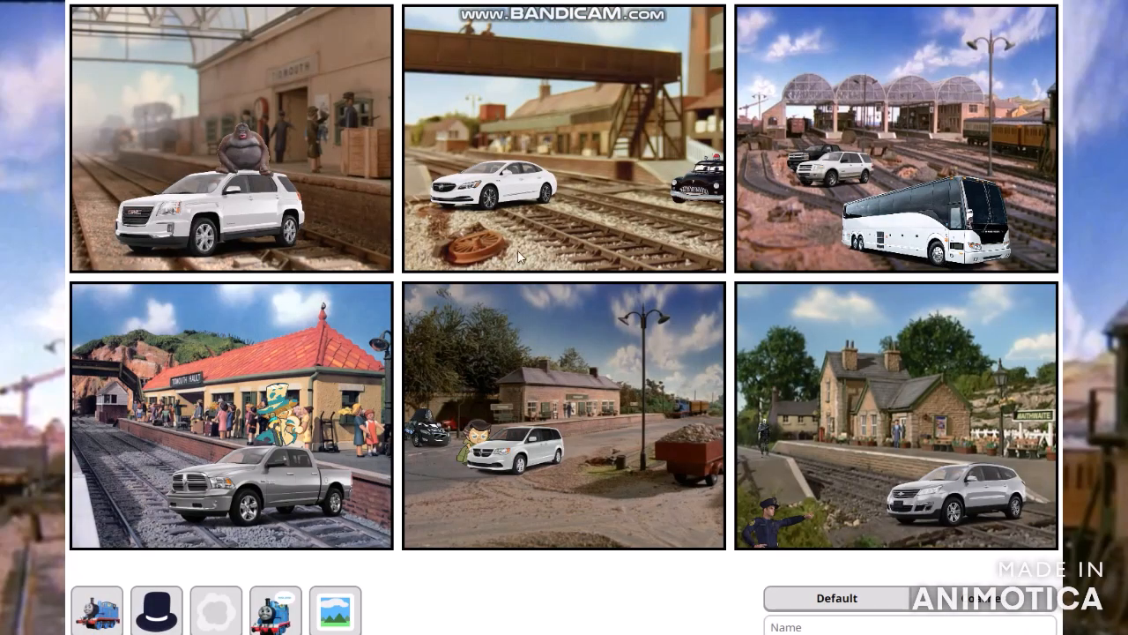
- Review both rows of the six-panel vehicle comic and save it as an image
{"action": "scroll", "coordinate": [521, 258], "scroll_direction": "up", "scroll_amount": 3}
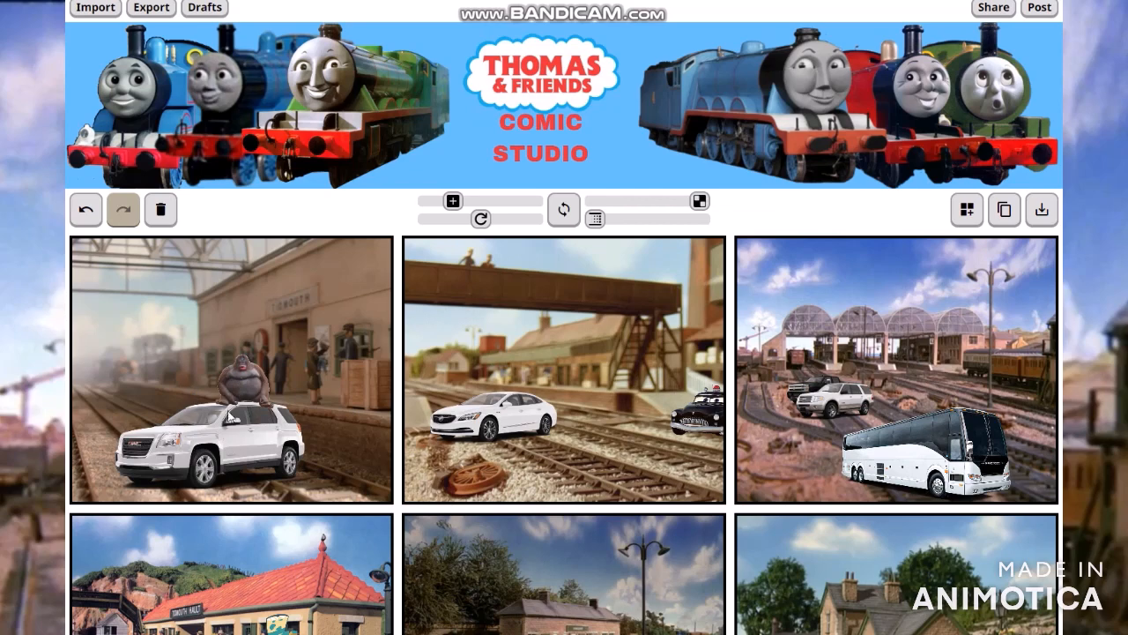
{"action": "scroll", "coordinate": [232, 413], "scroll_direction": "down", "scroll_amount": 3}
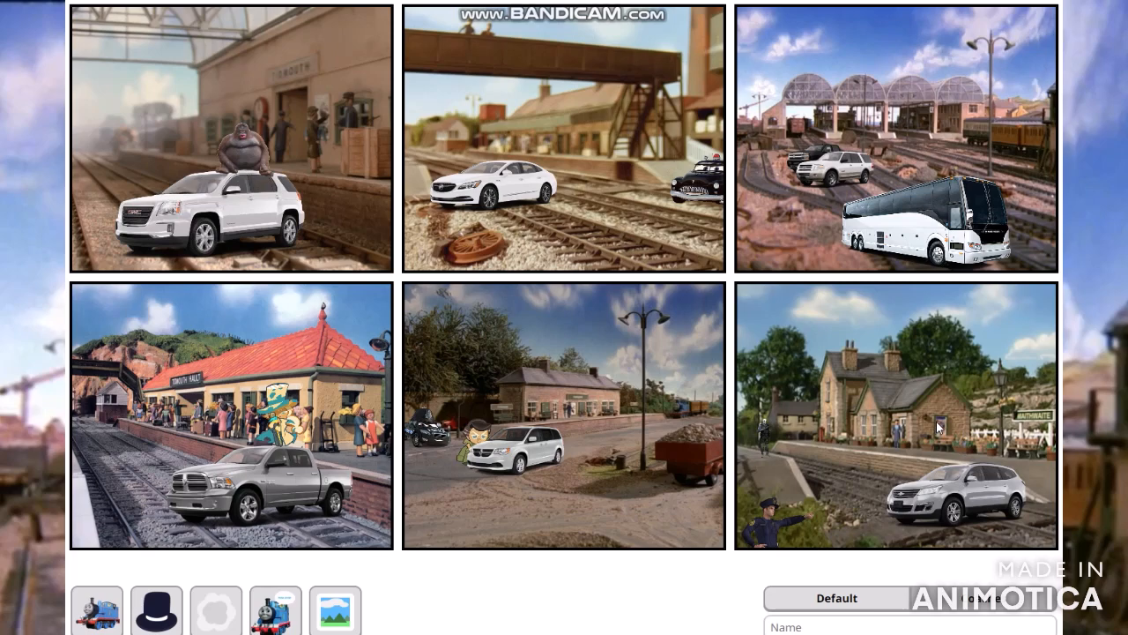
{"action": "scroll", "coordinate": [940, 429], "scroll_direction": "up", "scroll_amount": 3}
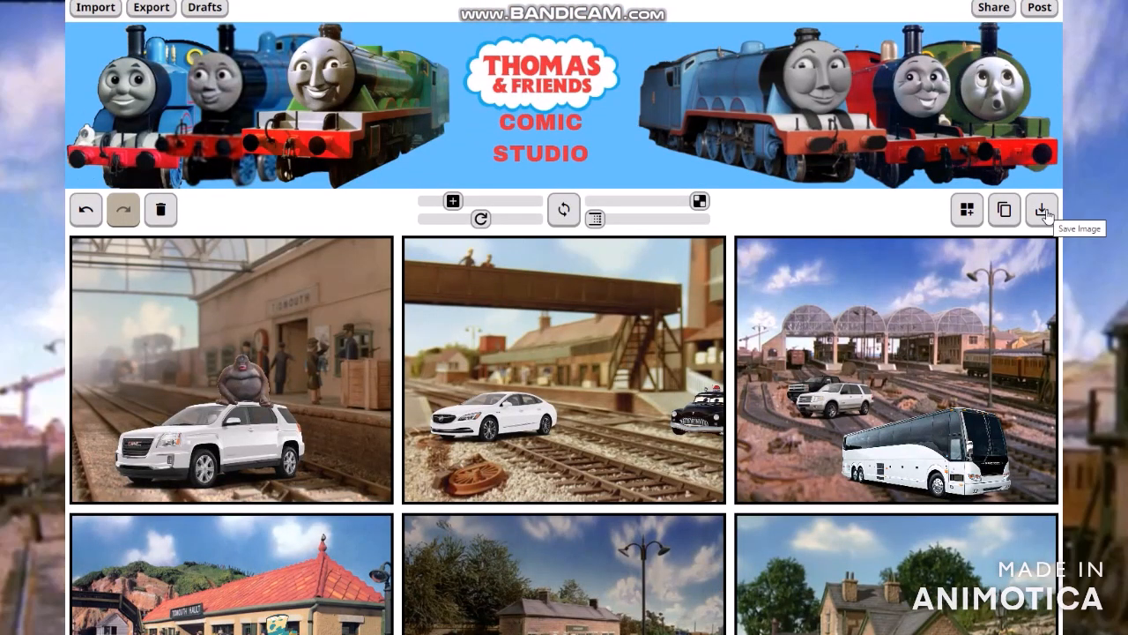
{"action": "left_click", "coordinate": [1043, 213]}
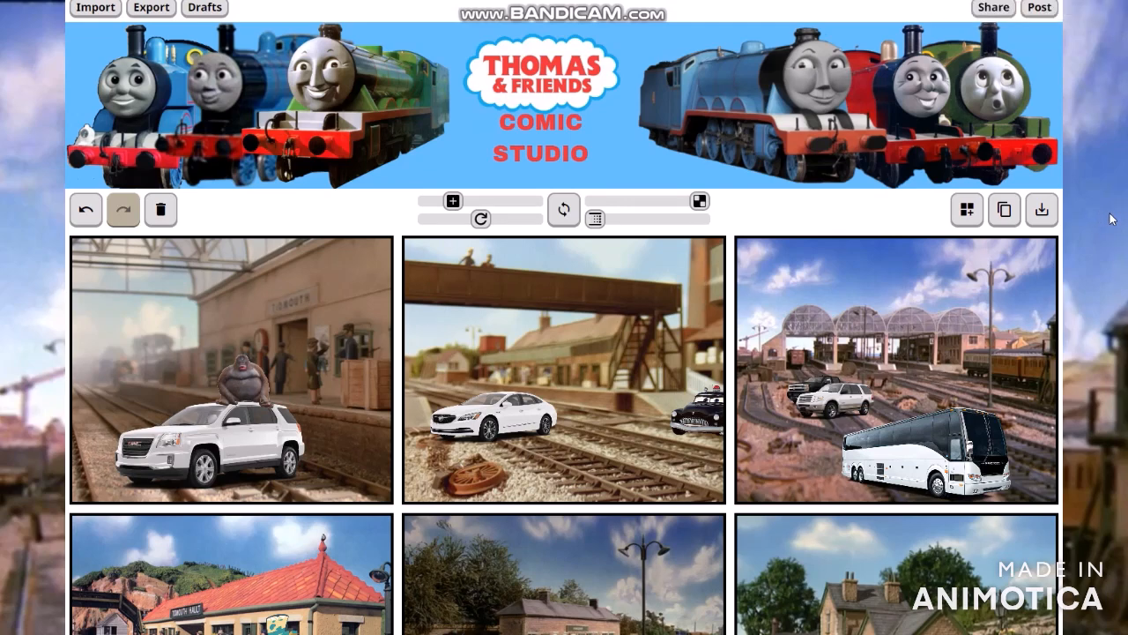
- Open the comic maker of Definitely Thomas and friends Comic Studio from the "Thomas and Friends" search results
{"action": "scroll", "coordinate": [1111, 218], "scroll_direction": "down", "scroll_amount": 3}
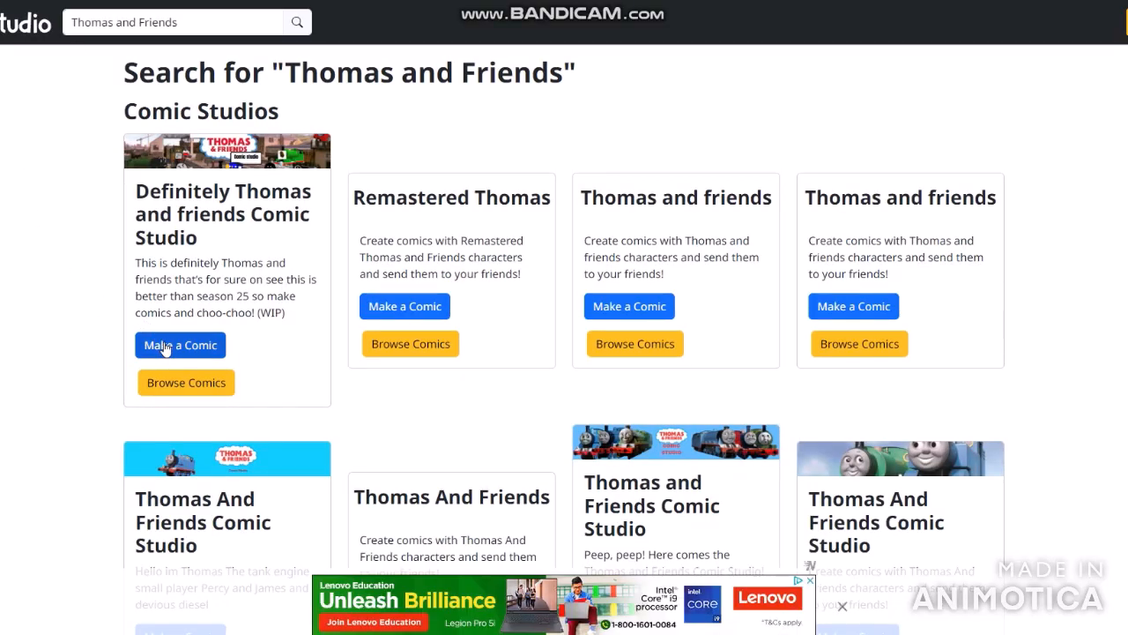
{"action": "left_click", "coordinate": [167, 347]}
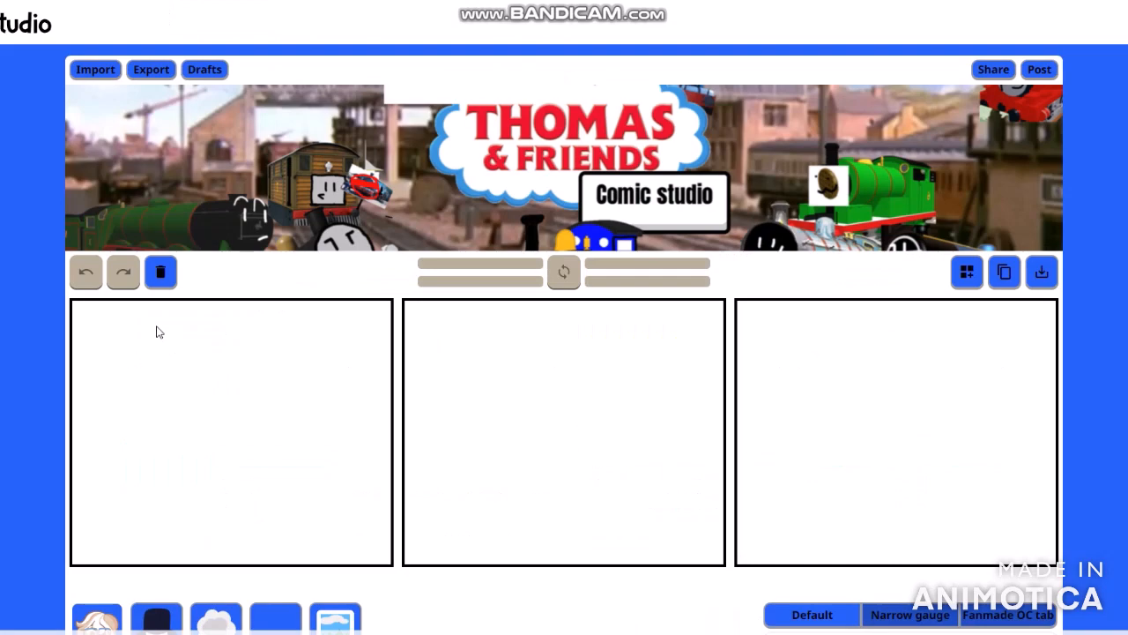
- Look through the available backgrounds and set the dockyard scene with the large crane as the first panel's background
{"action": "left_click", "coordinate": [843, 606]}
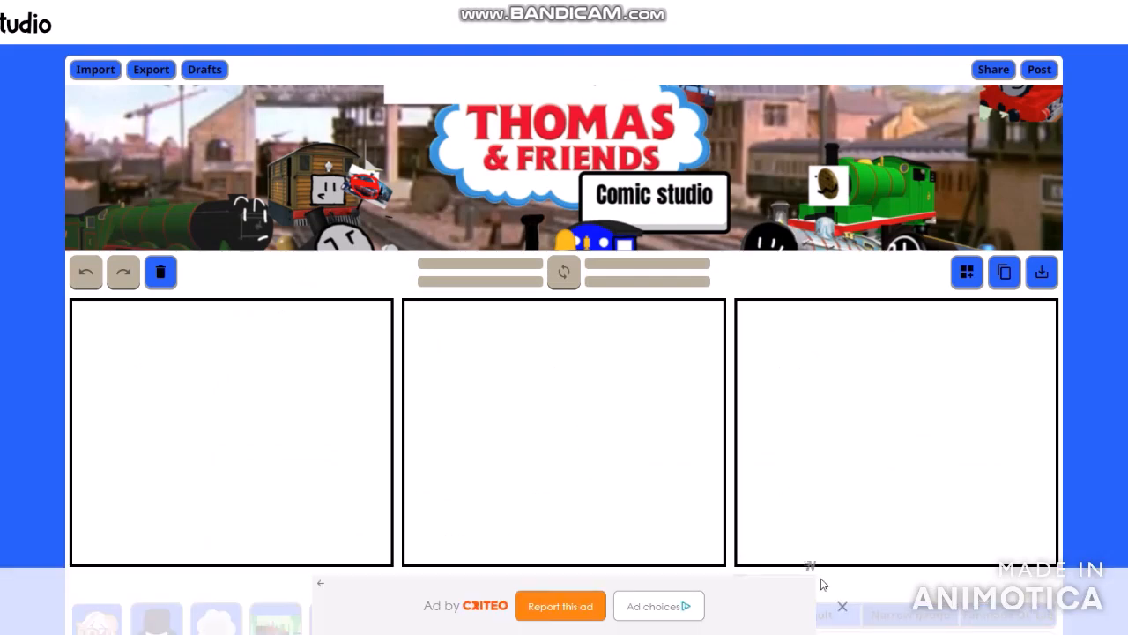
{"action": "scroll", "coordinate": [912, 420], "scroll_direction": "down", "scroll_amount": 3}
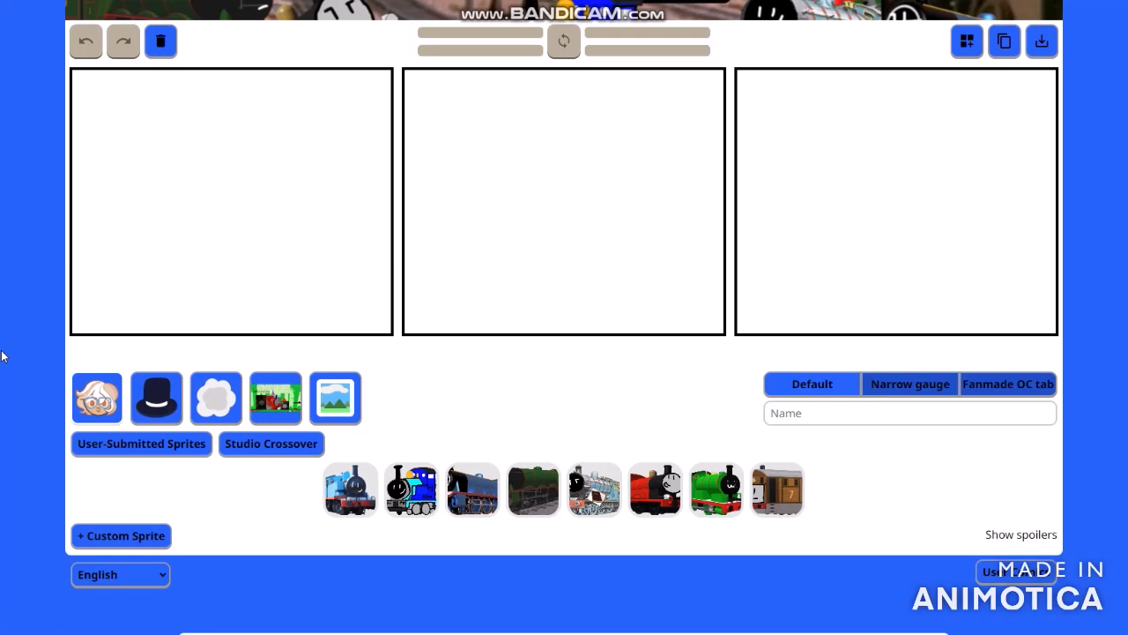
{"action": "left_click", "coordinate": [331, 399]}
{"action": "scroll", "coordinate": [441, 341], "scroll_direction": "down", "scroll_amount": 3}
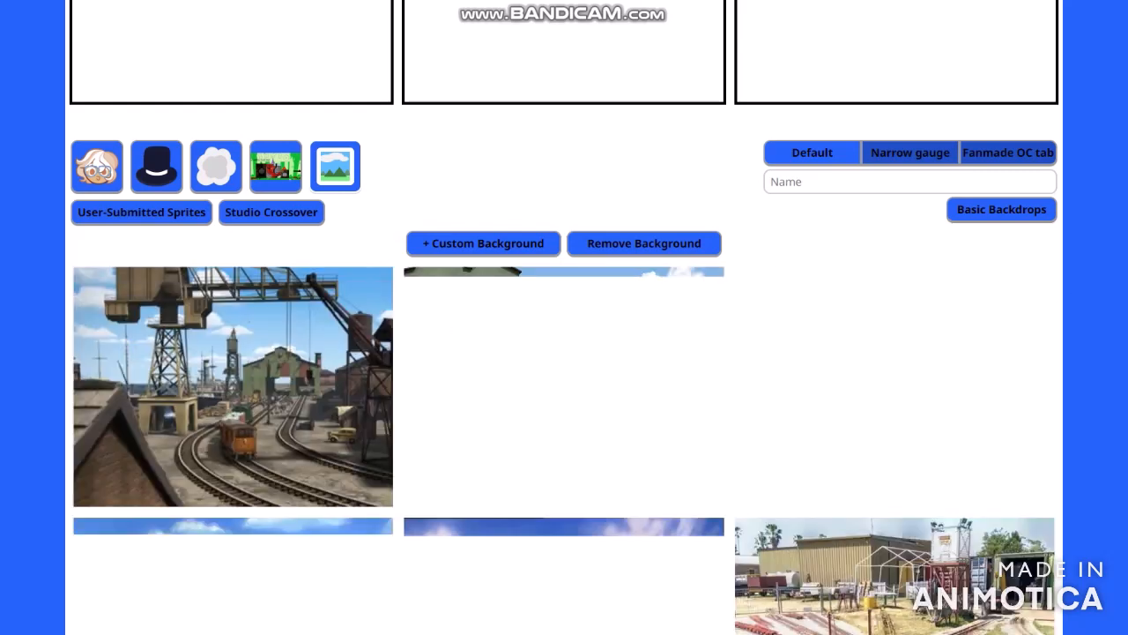
{"action": "scroll", "coordinate": [511, 270], "scroll_direction": "down", "scroll_amount": 3}
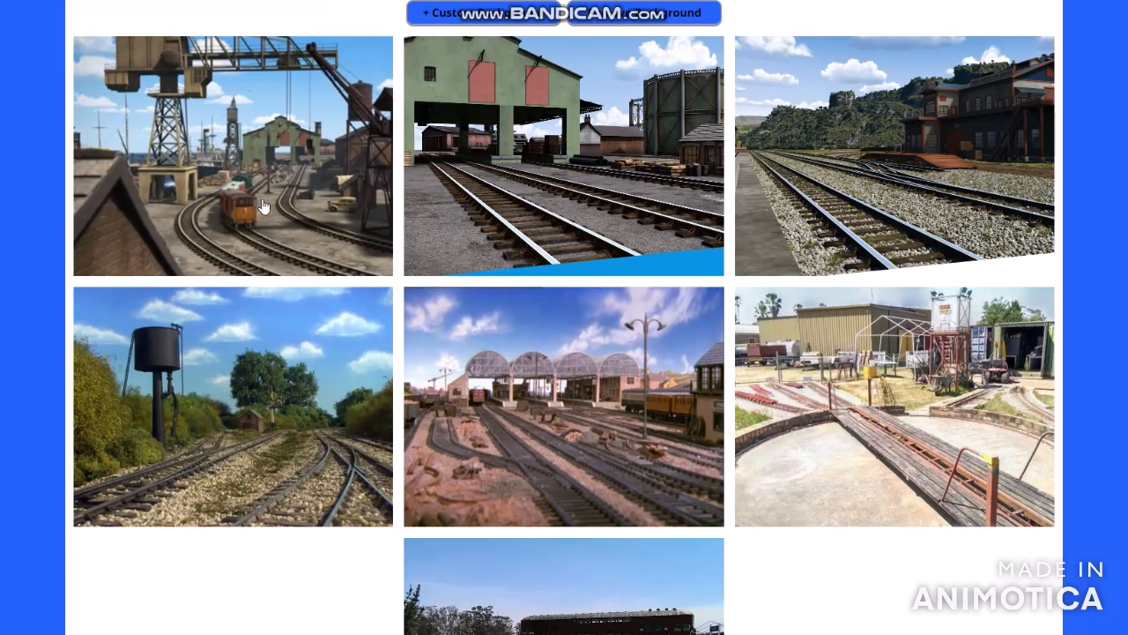
{"action": "scroll", "coordinate": [262, 207], "scroll_direction": "down", "scroll_amount": 3}
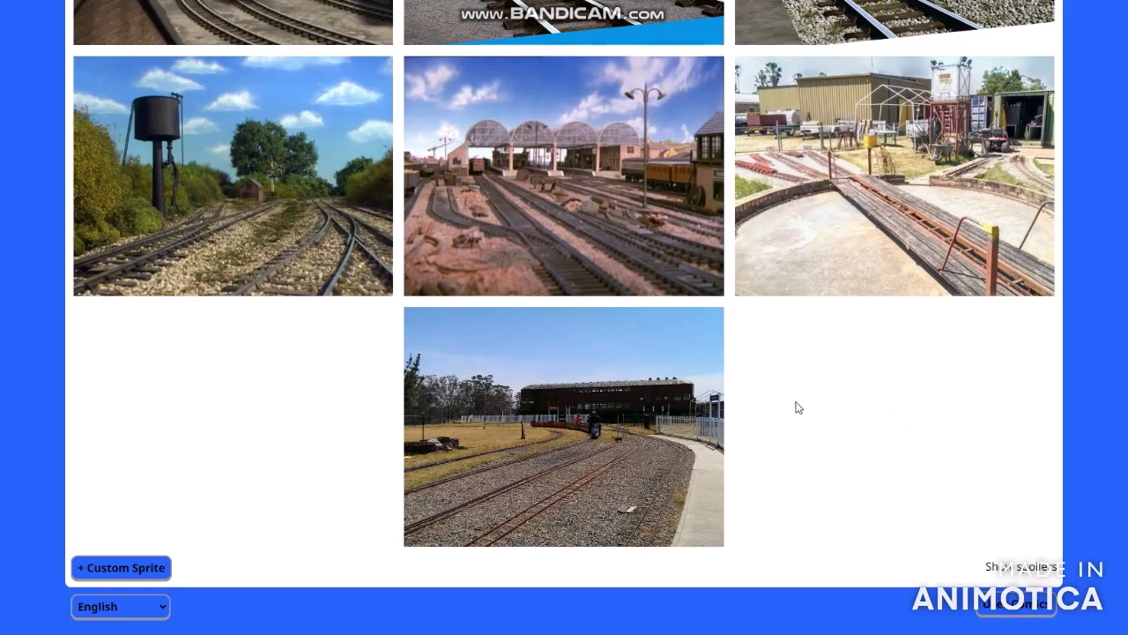
{"action": "scroll", "coordinate": [797, 407], "scroll_direction": "up", "scroll_amount": 3}
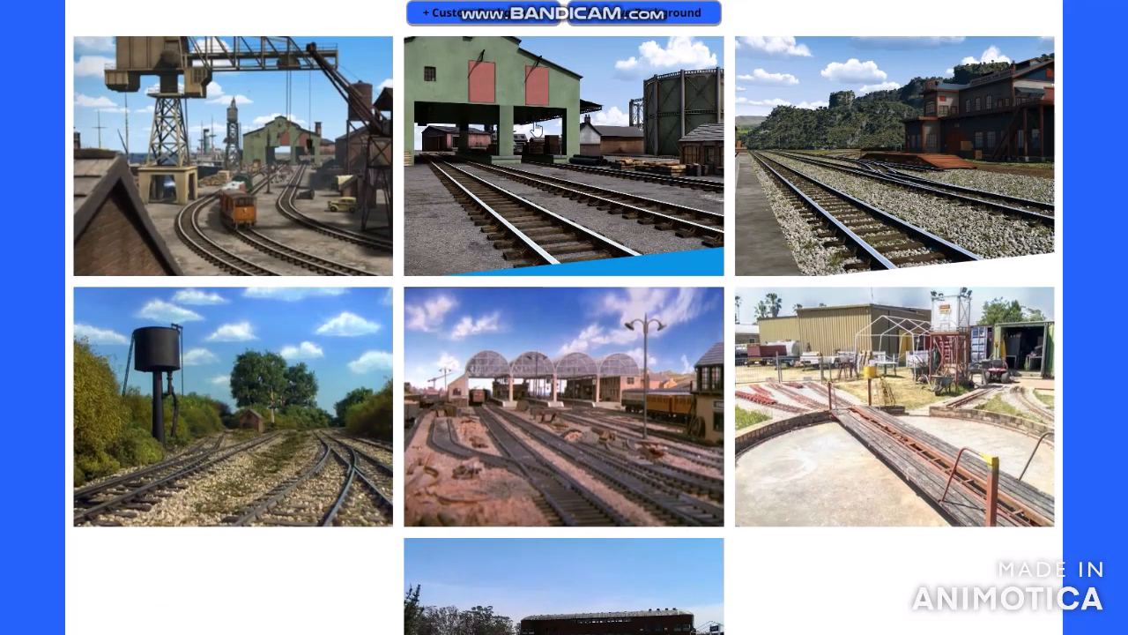
{"action": "left_click", "coordinate": [392, 258]}
{"action": "left_click", "coordinate": [361, 241]}
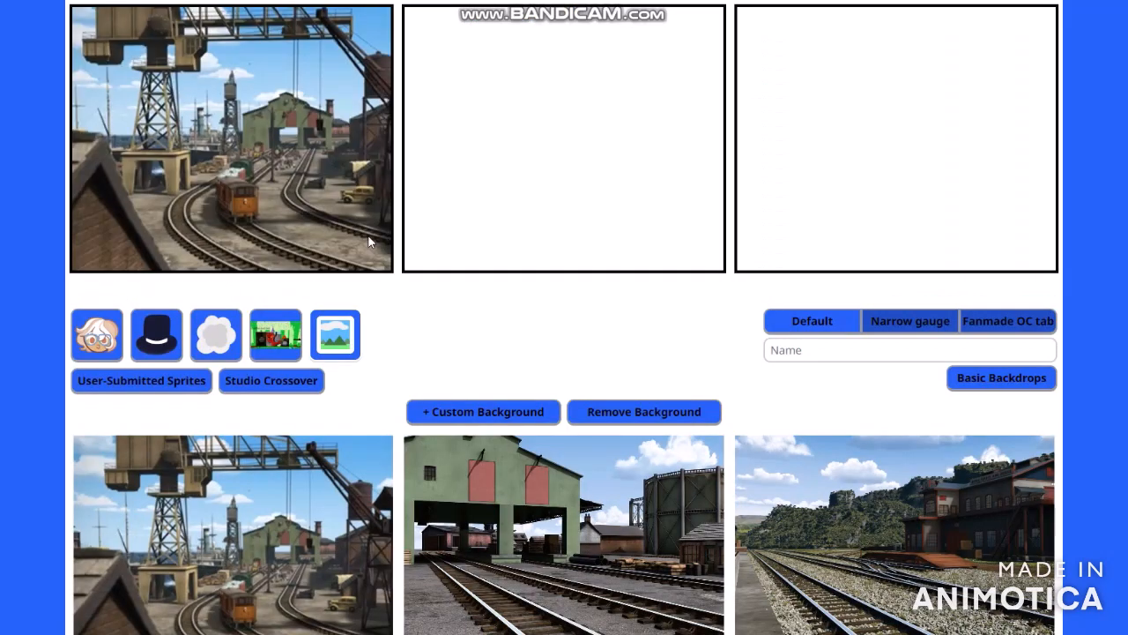
- Add a second row of panels to the comic layout and leave layout editing
{"action": "scroll", "coordinate": [876, 269], "scroll_direction": "up", "scroll_amount": 3}
{"action": "left_click", "coordinate": [967, 271]}
{"action": "scroll", "coordinate": [577, 433], "scroll_direction": "down", "scroll_amount": 3}
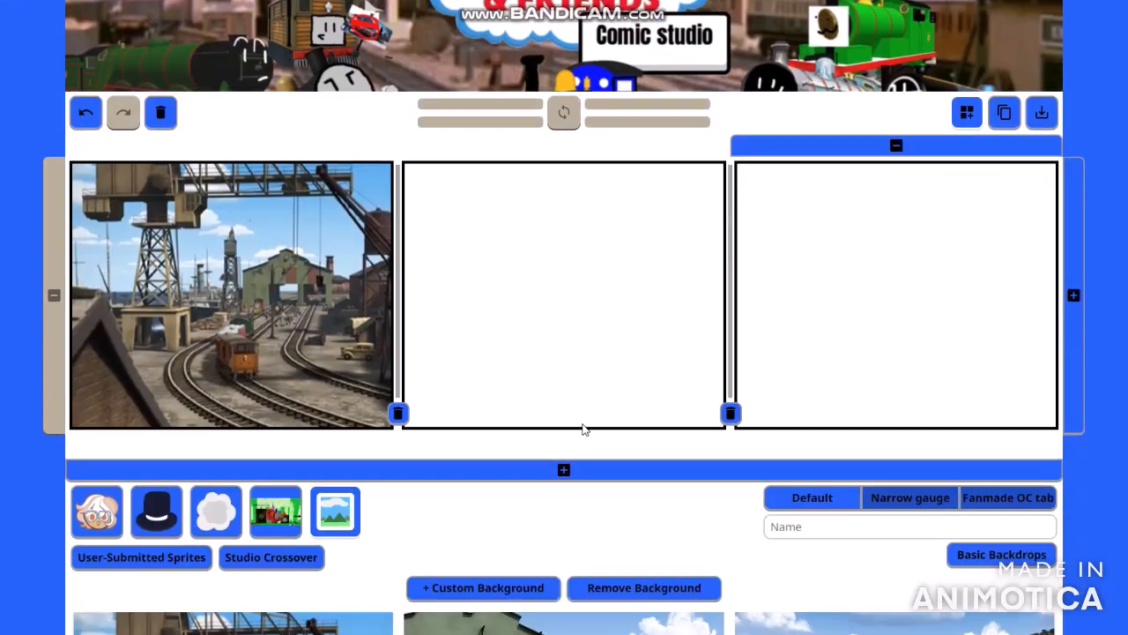
{"action": "left_click", "coordinate": [588, 392]}
{"action": "left_click", "coordinate": [967, 40]}
{"action": "scroll", "coordinate": [889, 260], "scroll_direction": "down", "scroll_amount": 5}
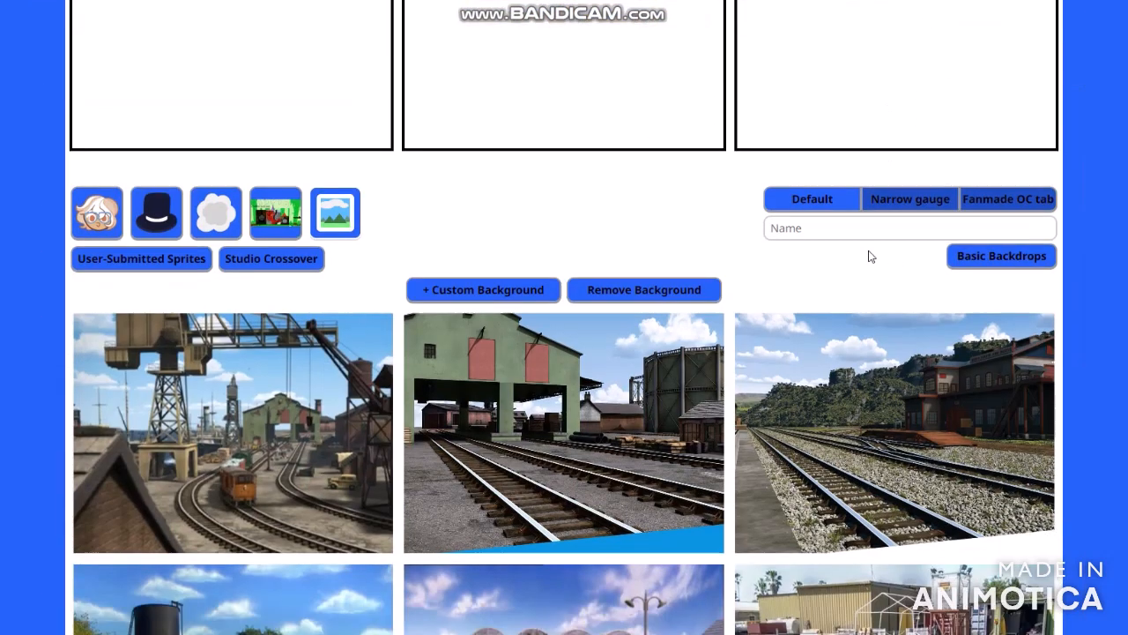
- Set the green goods shed scene as the second panel's background and the hillside station tracks as the third panel's
{"action": "left_click", "coordinate": [608, 386]}
{"action": "left_click", "coordinate": [615, 326]}
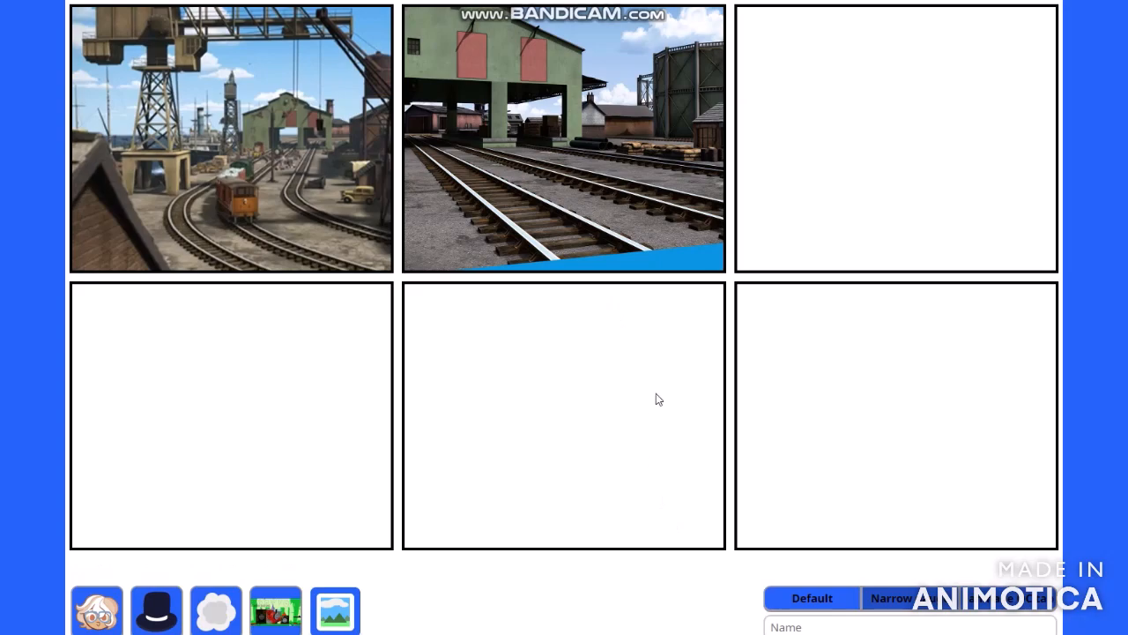
{"action": "scroll", "coordinate": [711, 335], "scroll_direction": "down", "scroll_amount": 5}
{"action": "left_click", "coordinate": [825, 351]}
{"action": "left_click", "coordinate": [818, 207]}
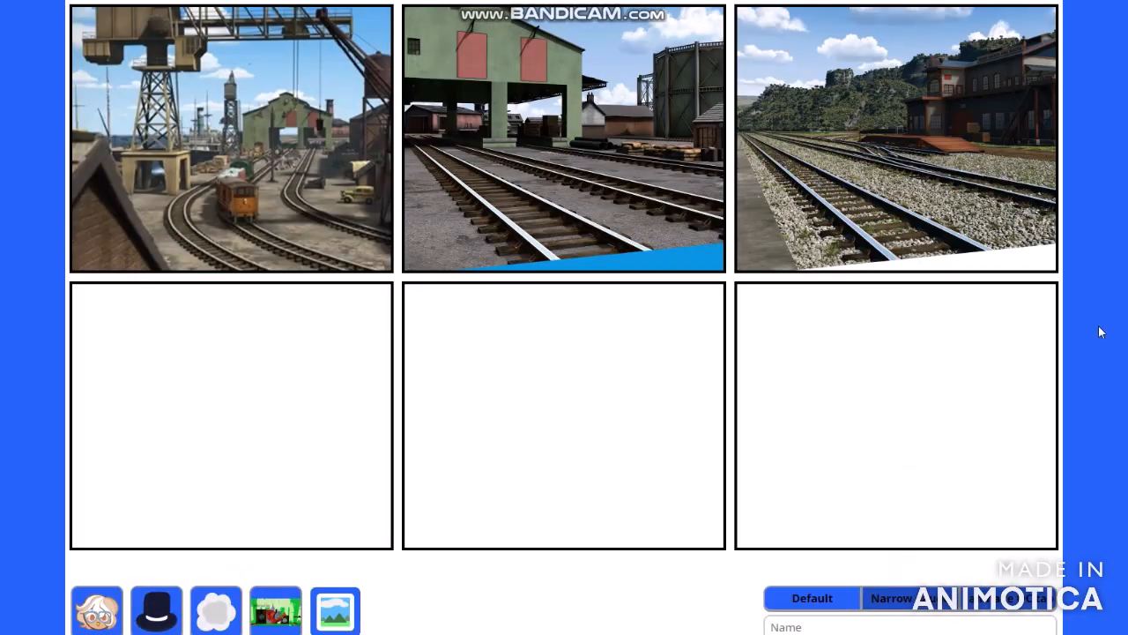
- Set the water tower scene as the fourth panel's background and the gravel tracks with the long dark building as the fifth panel's
{"action": "scroll", "coordinate": [1097, 327], "scroll_direction": "down", "scroll_amount": 7}
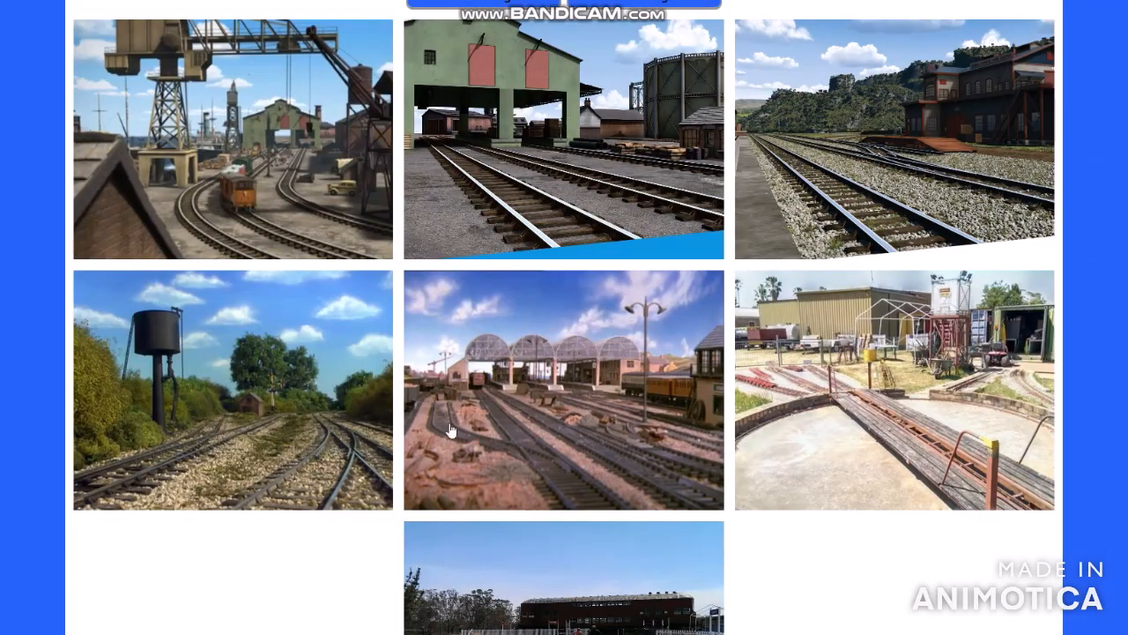
{"action": "left_click", "coordinate": [341, 389]}
{"action": "left_click", "coordinate": [320, 327]}
{"action": "scroll", "coordinate": [756, 462], "scroll_direction": "down", "scroll_amount": 3}
{"action": "scroll", "coordinate": [757, 461], "scroll_direction": "down", "scroll_amount": 5}
{"action": "left_click", "coordinate": [623, 580]}
{"action": "left_click", "coordinate": [620, 454]}
- Try the railway yard with the arched station roofs as the sixth panel's background, and undo it
{"action": "scroll", "coordinate": [621, 512], "scroll_direction": "down", "scroll_amount": 5}
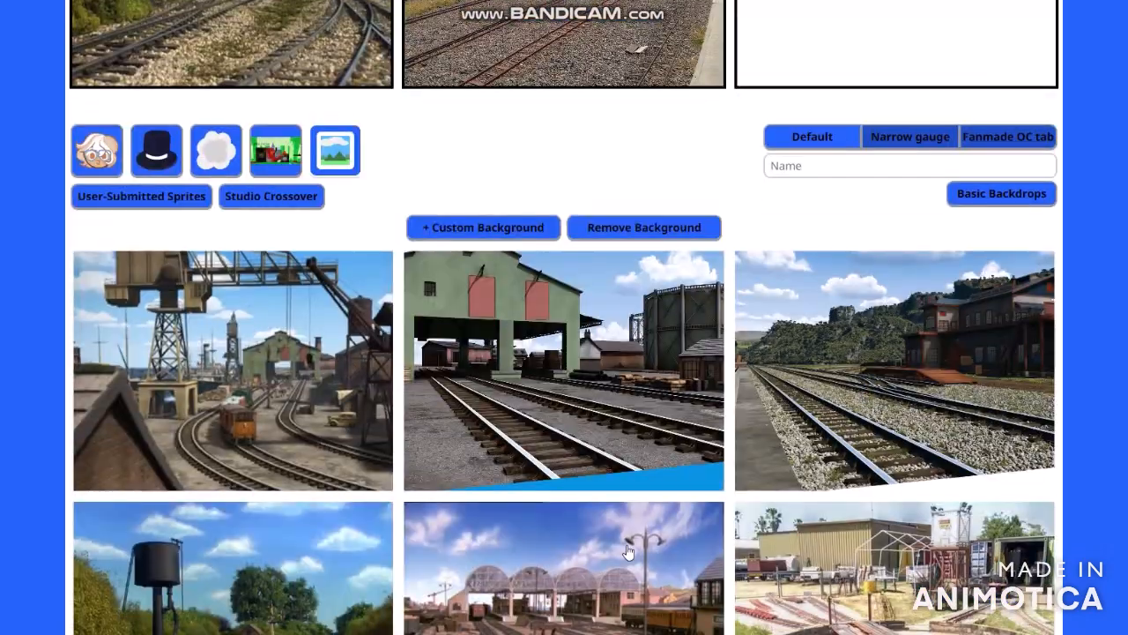
{"action": "left_click", "coordinate": [622, 560]}
{"action": "left_click", "coordinate": [897, 414]}
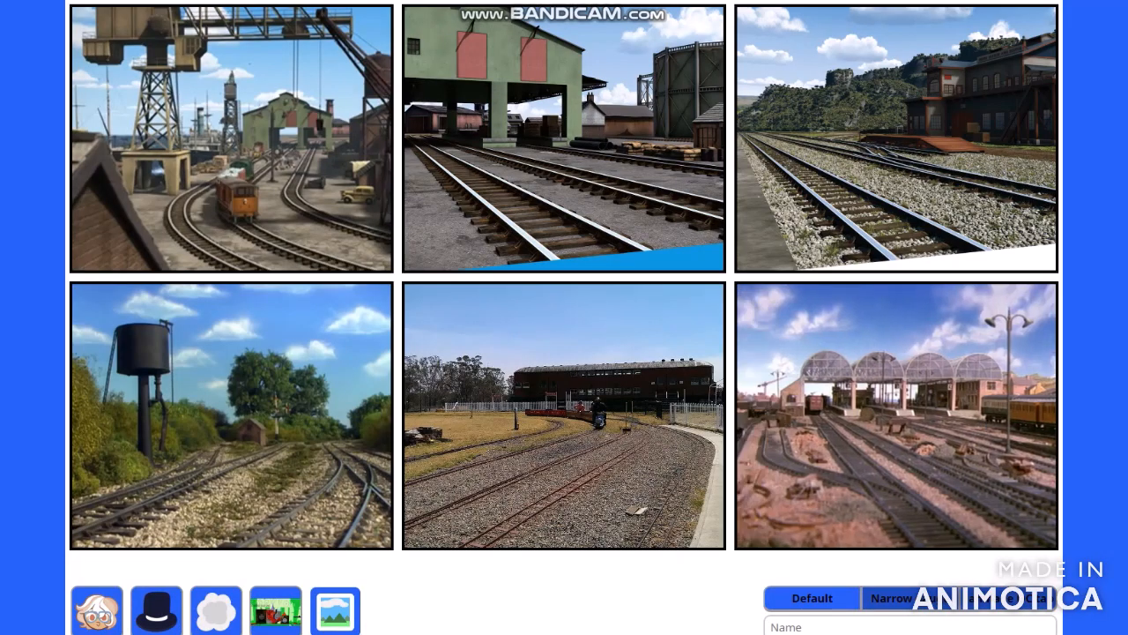
{"action": "scroll", "coordinate": [256, 199], "scroll_direction": "up", "scroll_amount": 3}
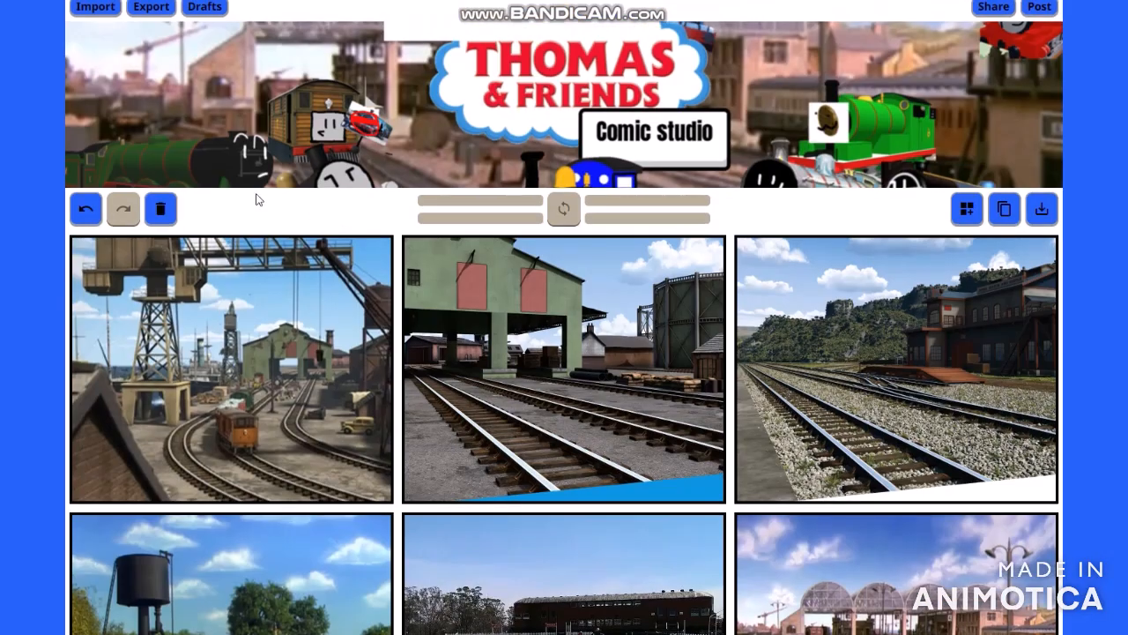
{"action": "left_click", "coordinate": [80, 211]}
- Review both rows of the comic's six panels along with the default engine characters below them
{"action": "scroll", "coordinate": [24, 212], "scroll_direction": "down", "scroll_amount": 3}
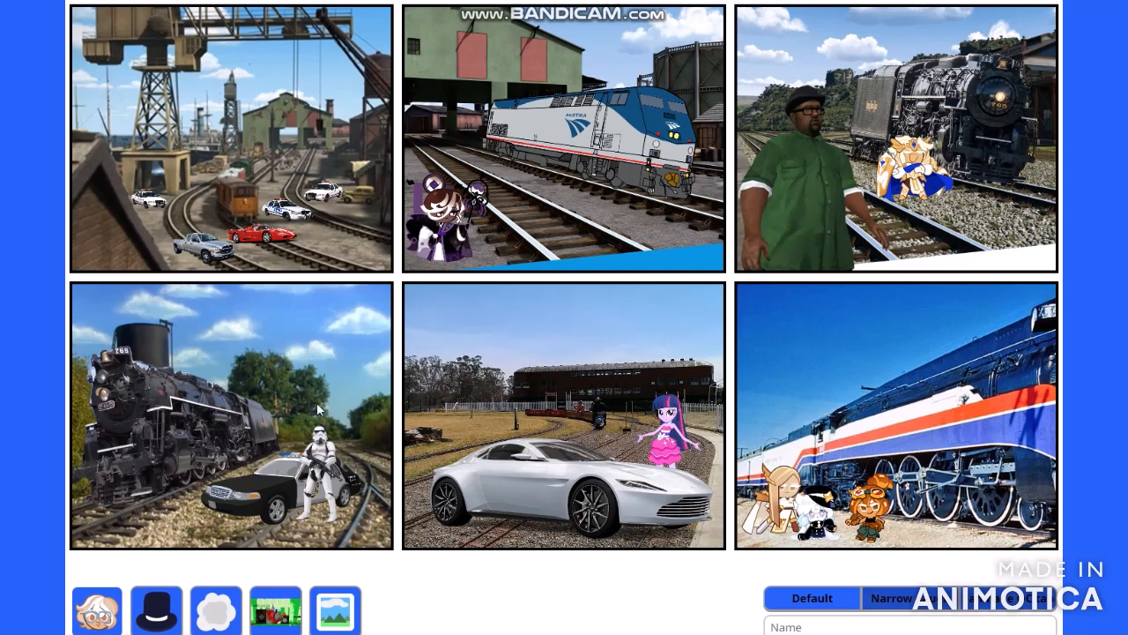
{"action": "scroll", "coordinate": [253, 284], "scroll_direction": "down", "scroll_amount": 3}
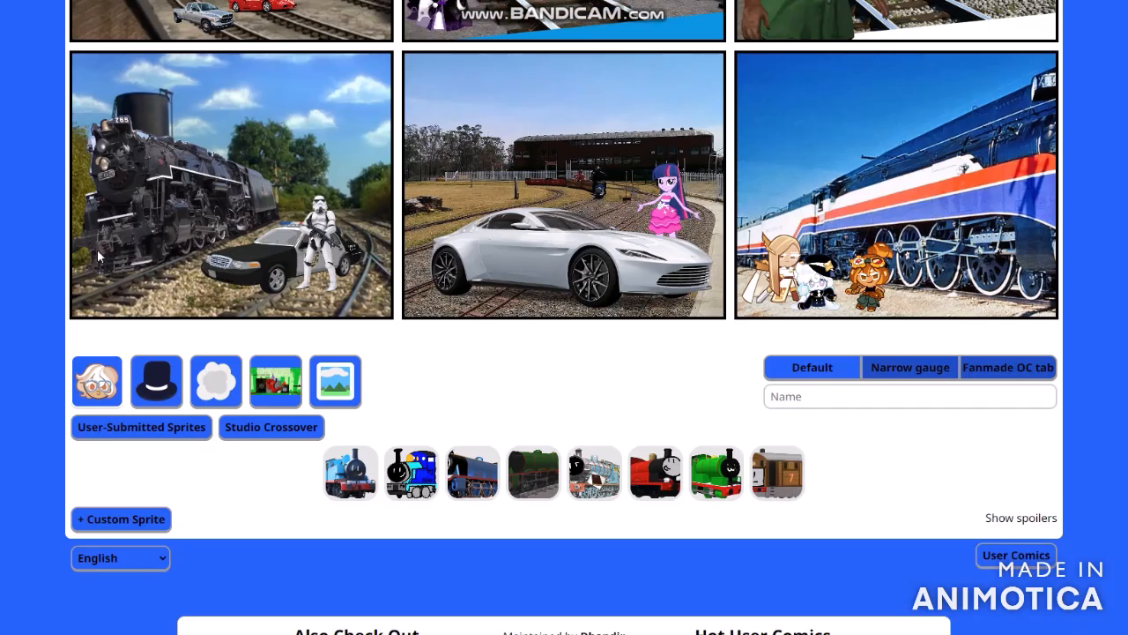
{"action": "scroll", "coordinate": [273, 138], "scroll_direction": "up", "scroll_amount": 3}
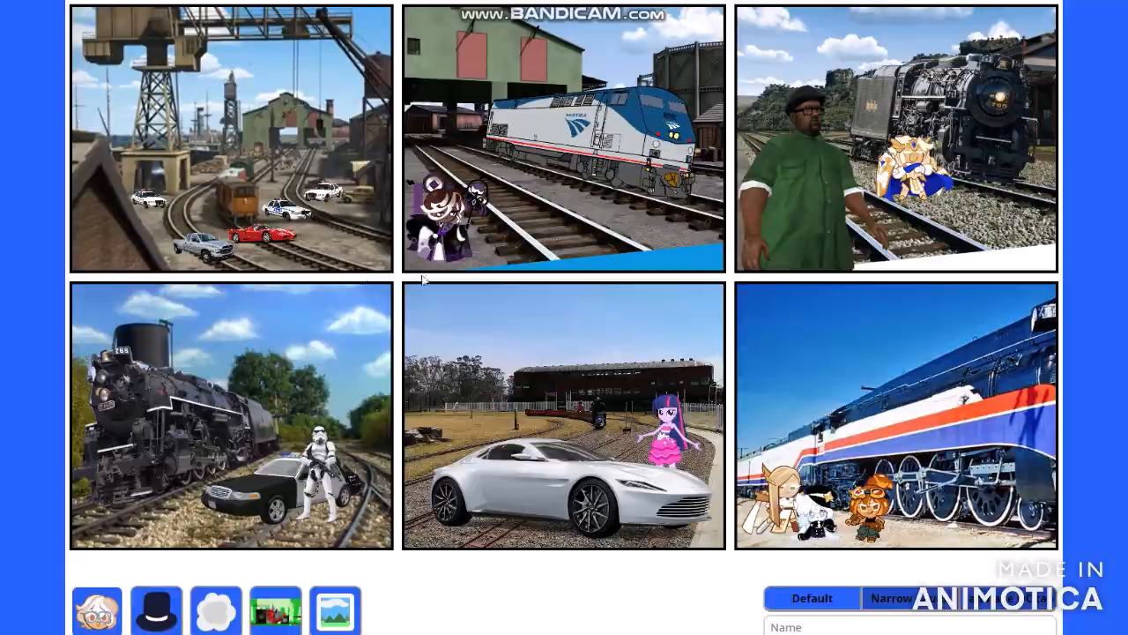
{"action": "scroll", "coordinate": [423, 279], "scroll_direction": "down", "scroll_amount": 3}
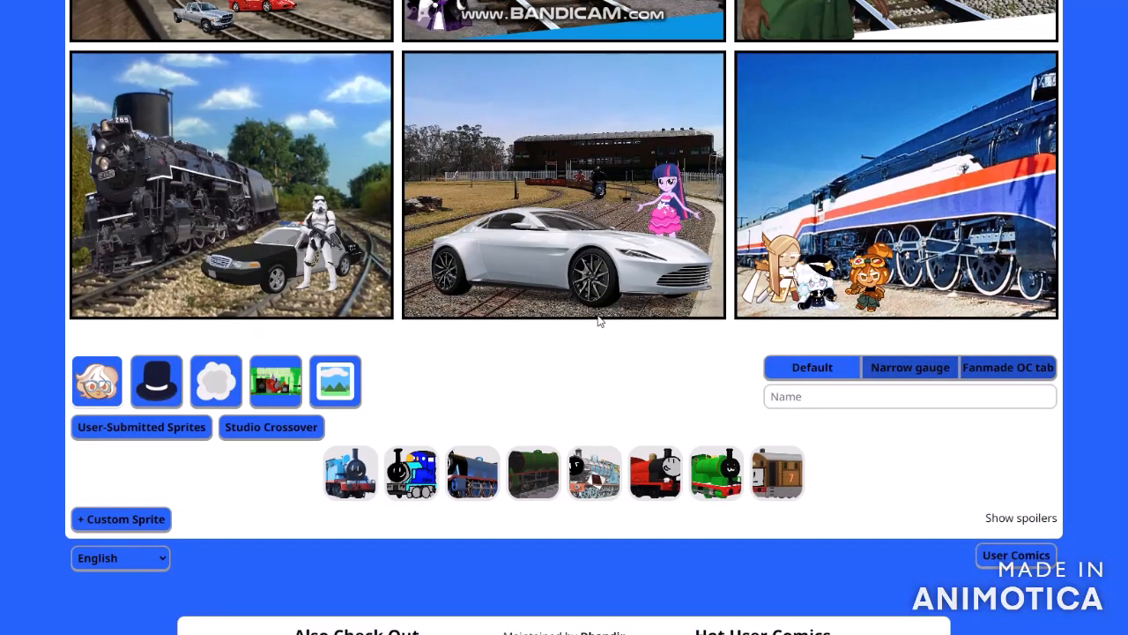
{"action": "scroll", "coordinate": [599, 320], "scroll_direction": "up", "scroll_amount": 3}
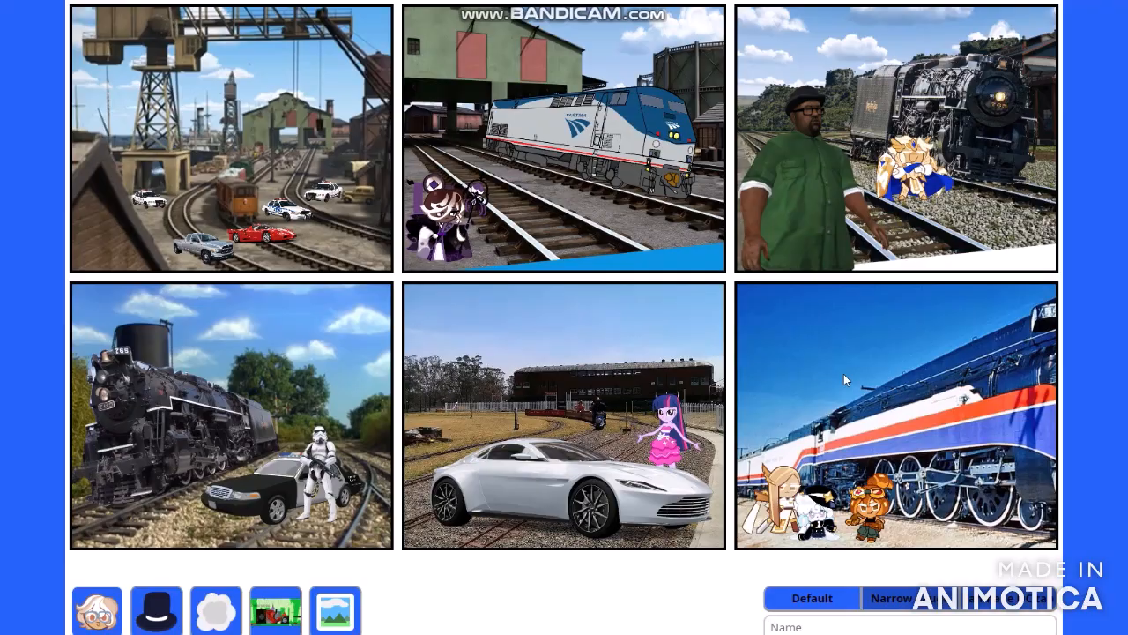
{"action": "scroll", "coordinate": [849, 329], "scroll_direction": "down", "scroll_amount": 3}
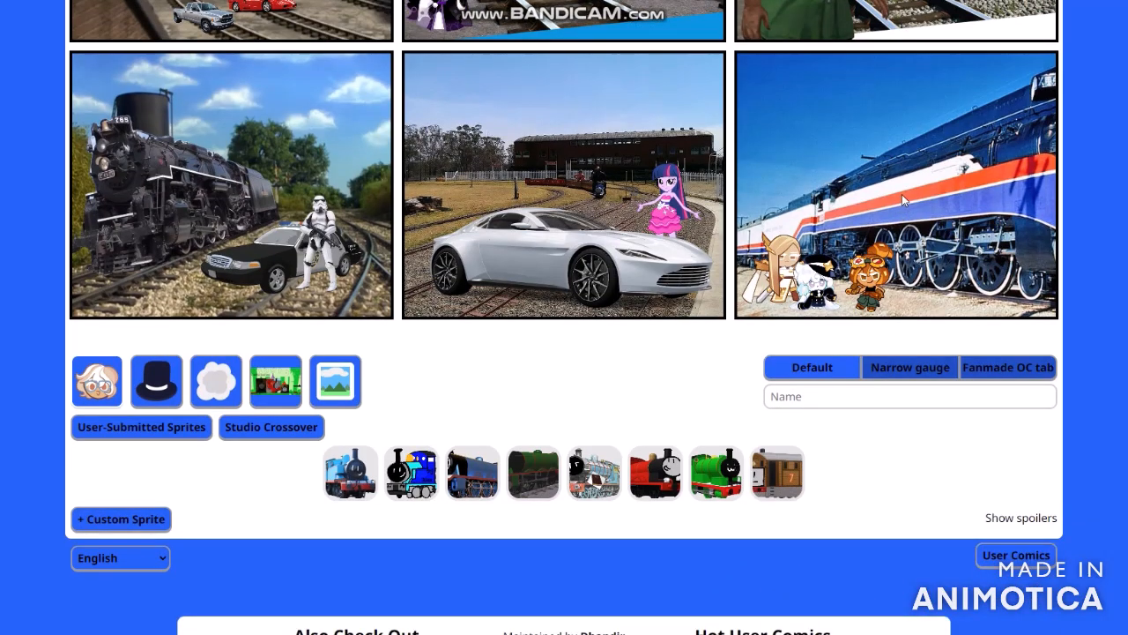
{"action": "scroll", "coordinate": [1101, 264], "scroll_direction": "up", "scroll_amount": 3}
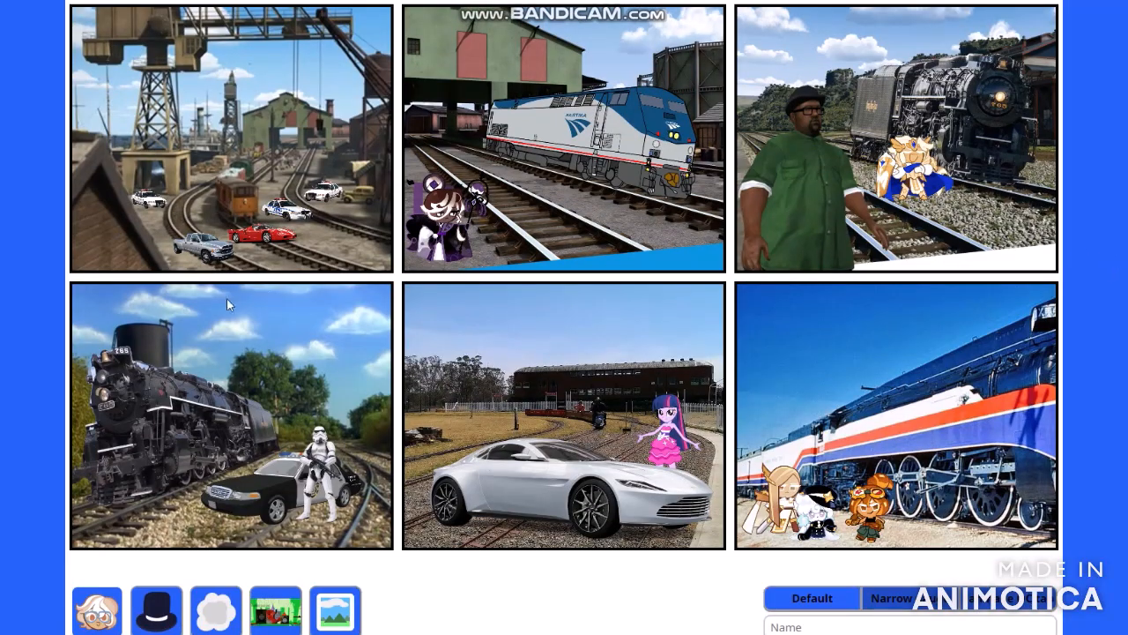
{"action": "scroll", "coordinate": [137, 315], "scroll_direction": "down", "scroll_amount": 3}
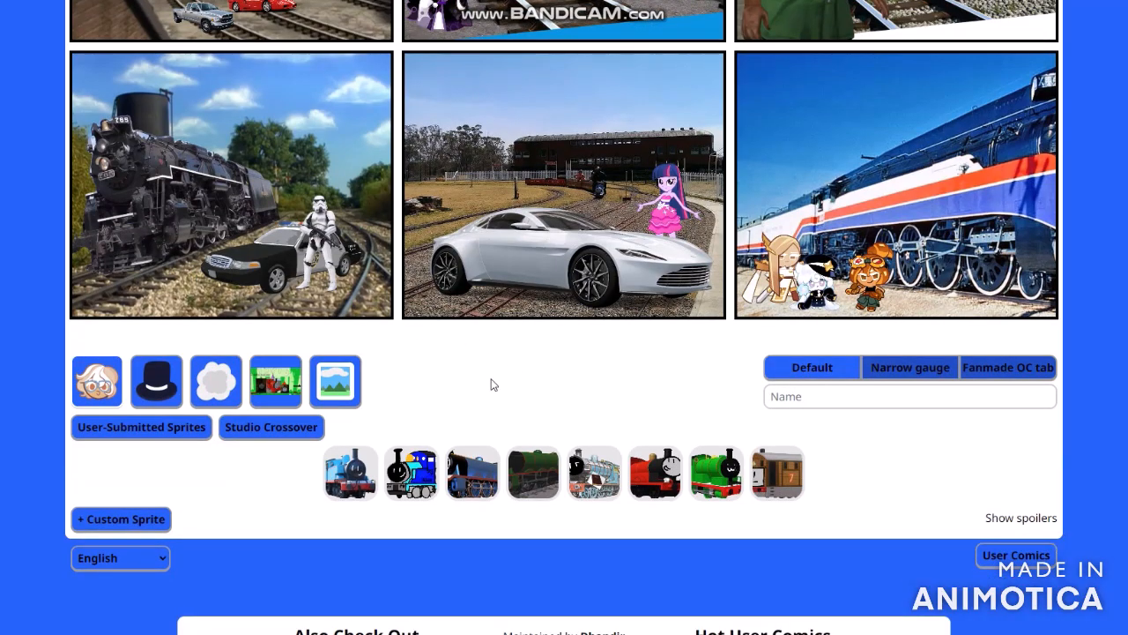
{"action": "scroll", "coordinate": [428, 390], "scroll_direction": "up", "scroll_amount": 3}
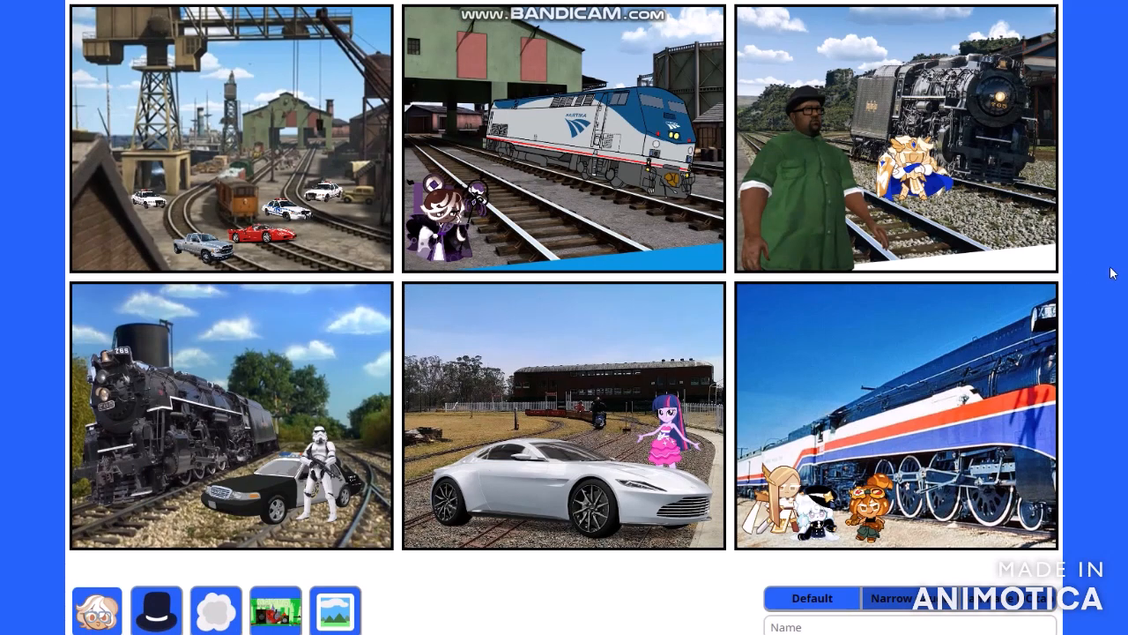
{"action": "scroll", "coordinate": [1083, 201], "scroll_direction": "up", "scroll_amount": 3}
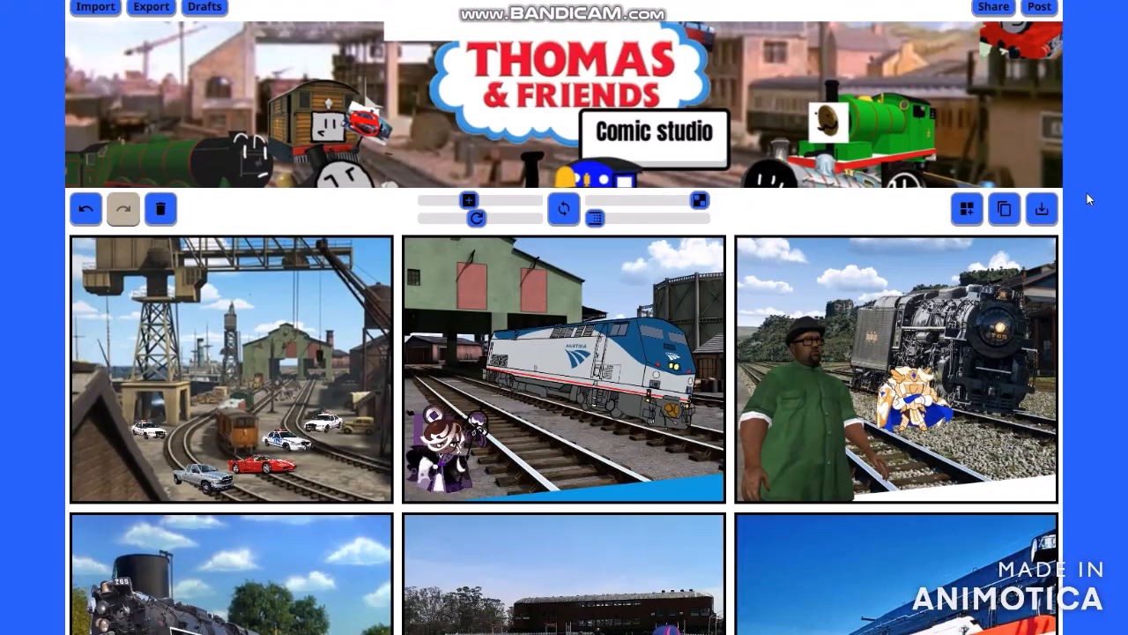
{"action": "scroll", "coordinate": [1097, 193], "scroll_direction": "down", "scroll_amount": 6}
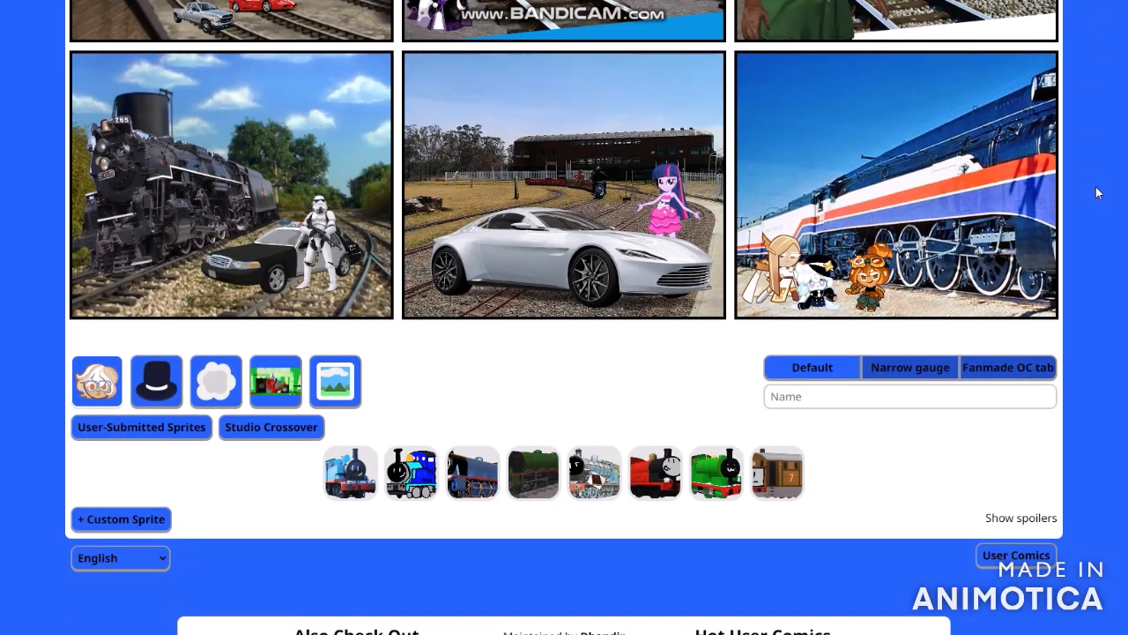
{"action": "scroll", "coordinate": [1098, 192], "scroll_direction": "up", "scroll_amount": 3}
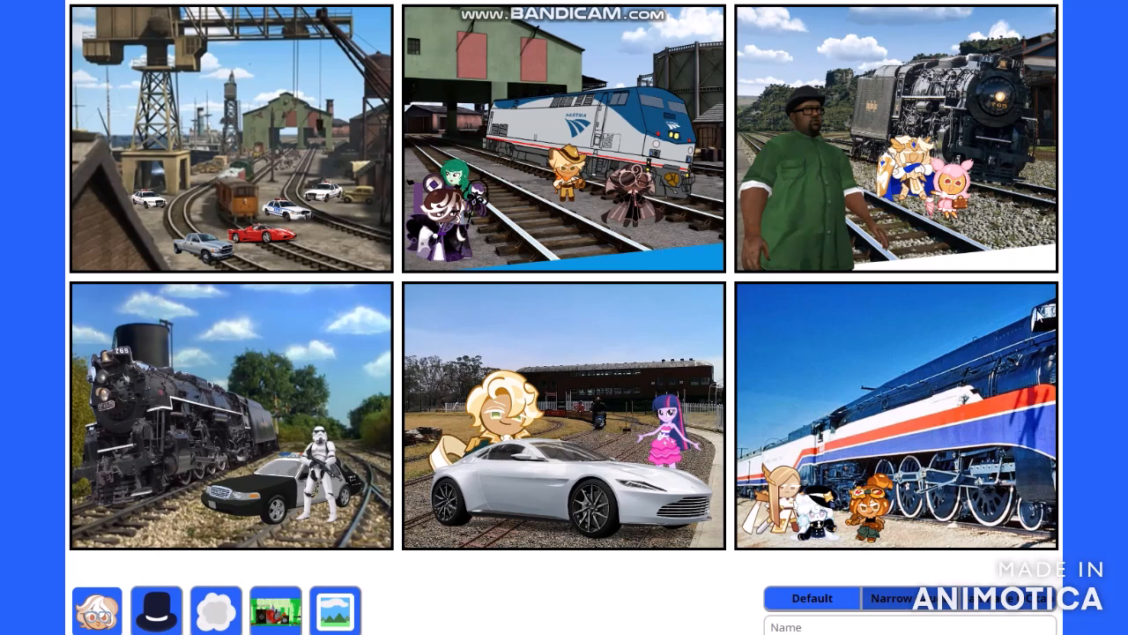
{"action": "scroll", "coordinate": [409, 332], "scroll_direction": "down", "scroll_amount": 3}
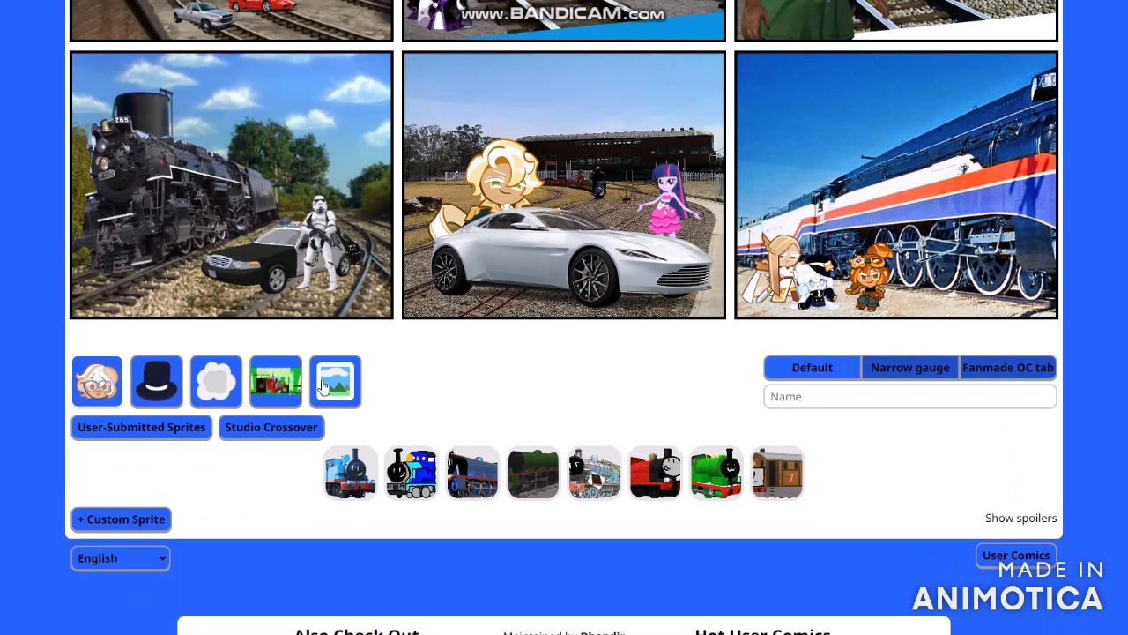
- Add a speech bubble to the comic and place it above the leftmost police car in the first panel
{"action": "left_click", "coordinate": [225, 371]}
{"action": "left_click", "coordinate": [300, 377]}
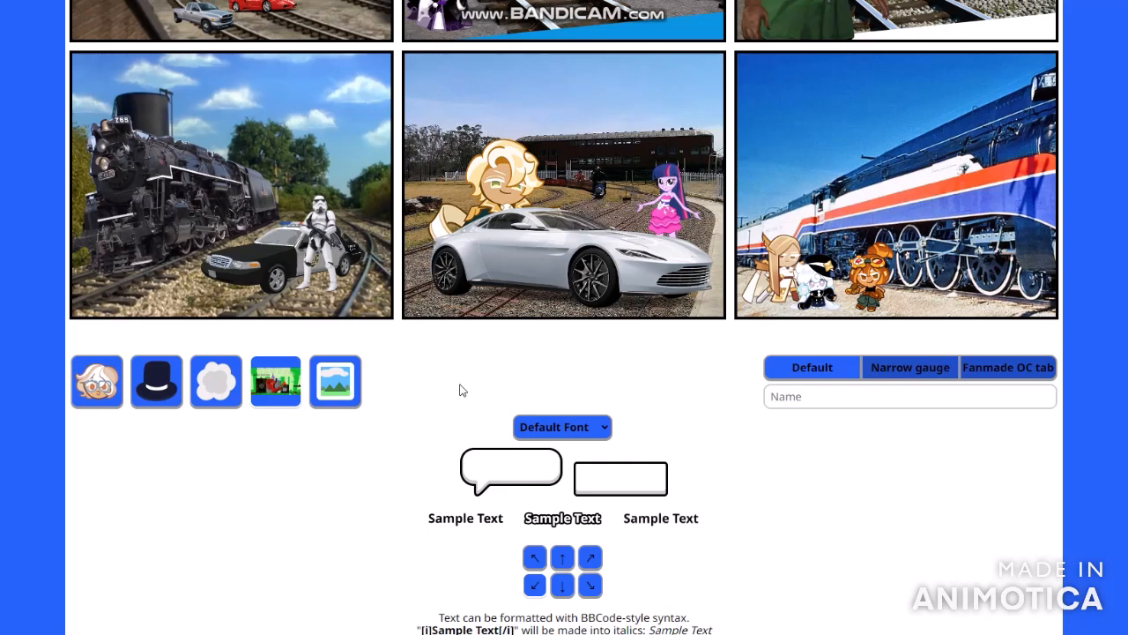
{"action": "left_click", "coordinate": [483, 465]}
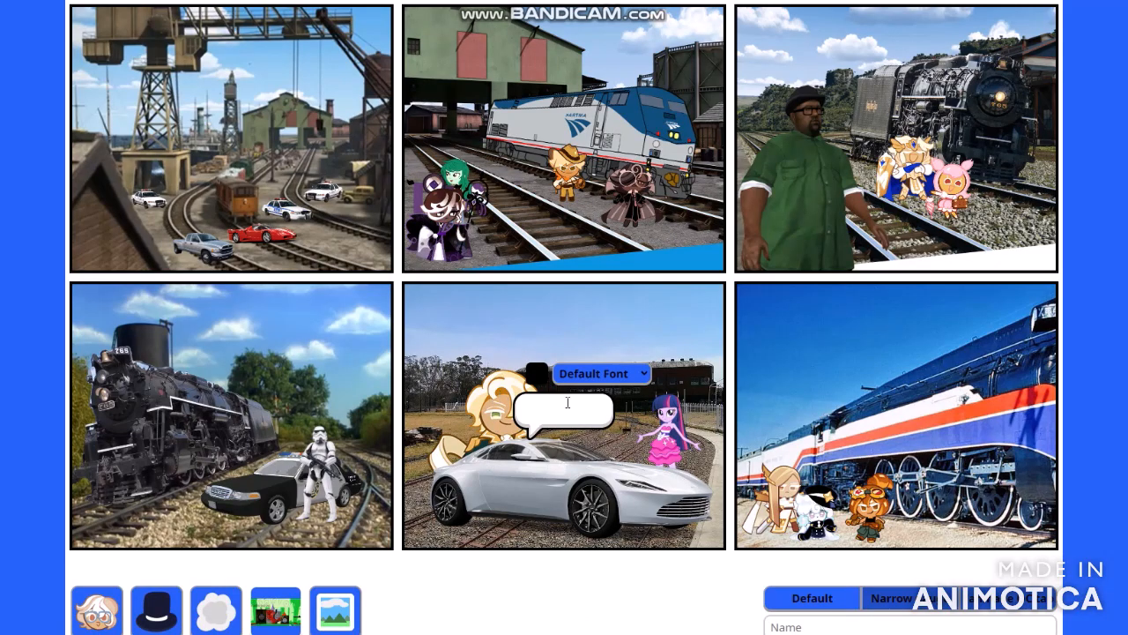
{"action": "left_click_drag", "start_coordinate": [565, 402], "coordinate": [199, 153]}
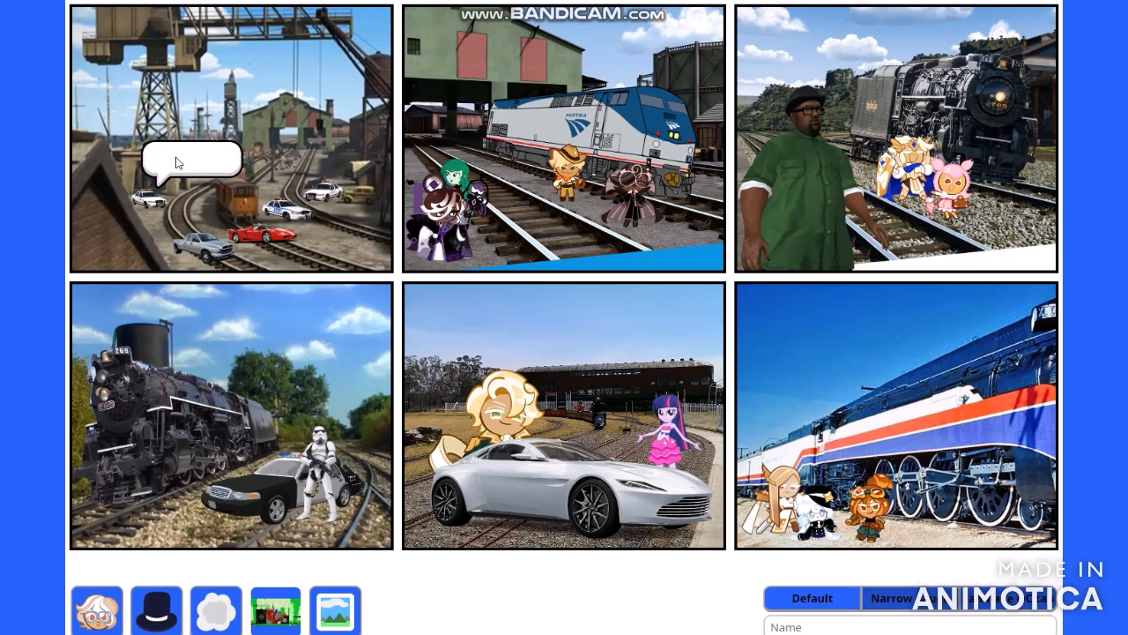
- Enter "leave this area" in the first panel's speech bubble
{"action": "left_click", "coordinate": [176, 161]}
{"action": "type", "text": "leave"}
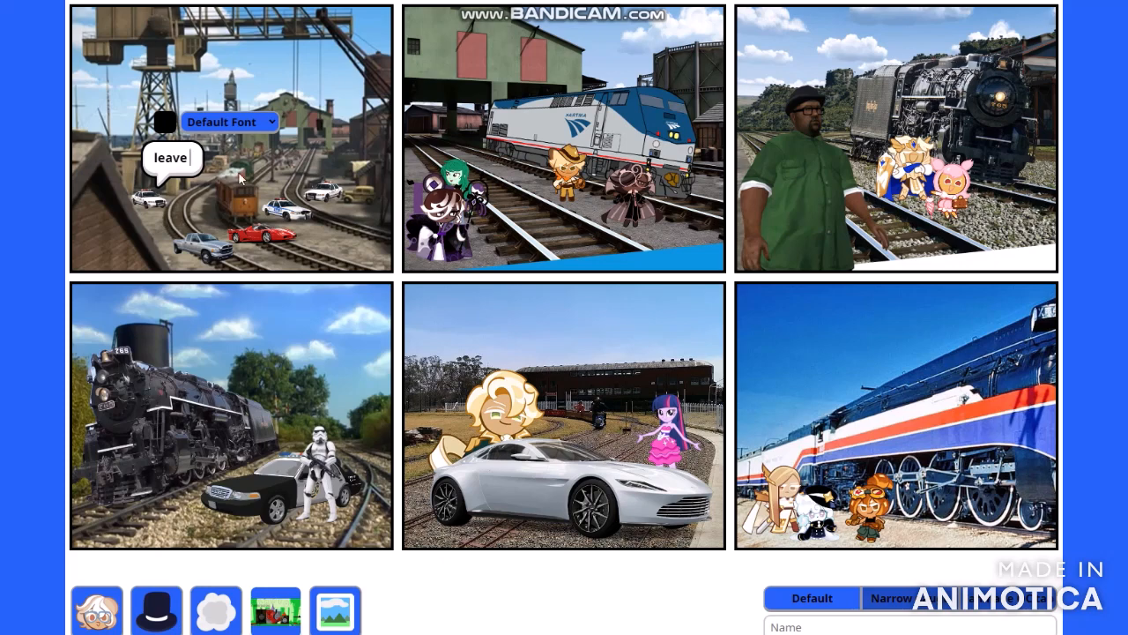
{"action": "type", "text": " this "}
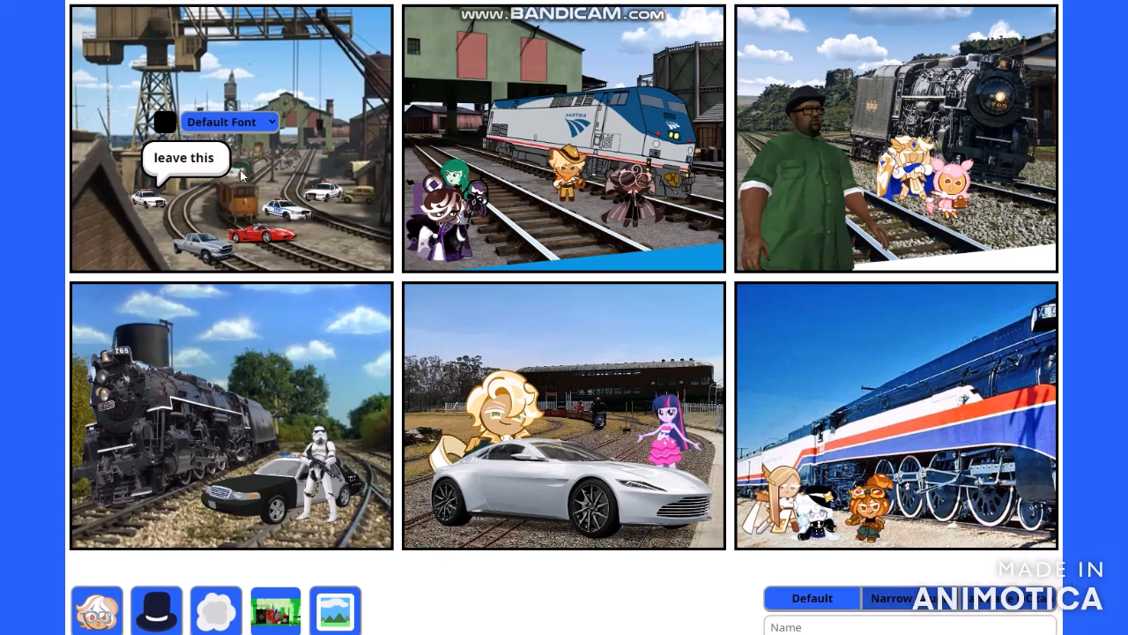
{"action": "type", "text": "area"}
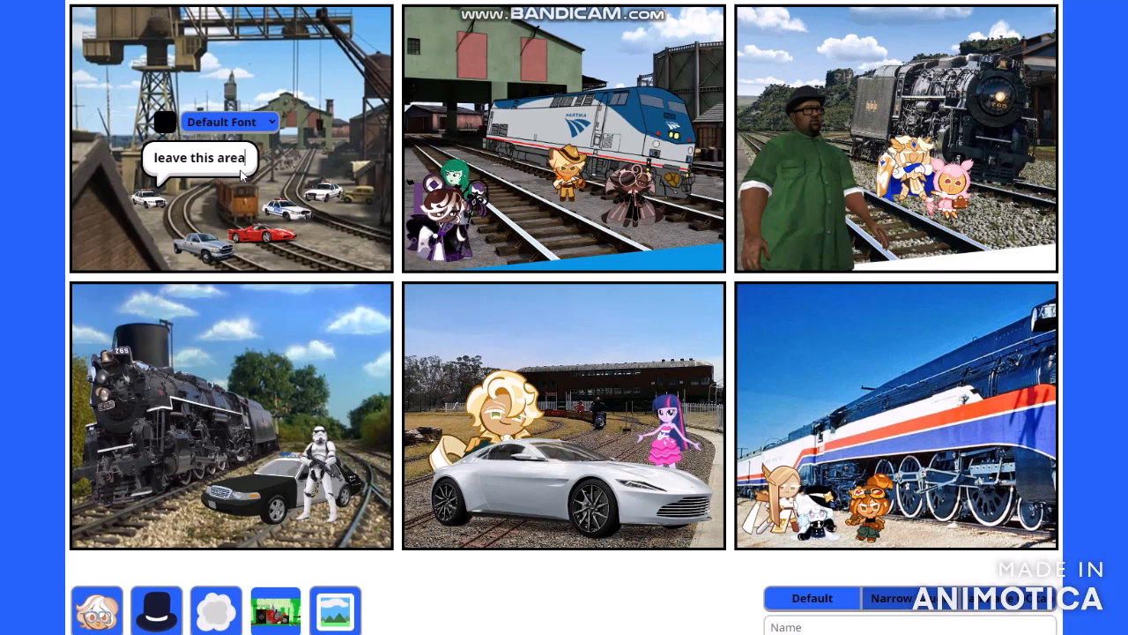
{"action": "left_click", "coordinate": [395, 288]}
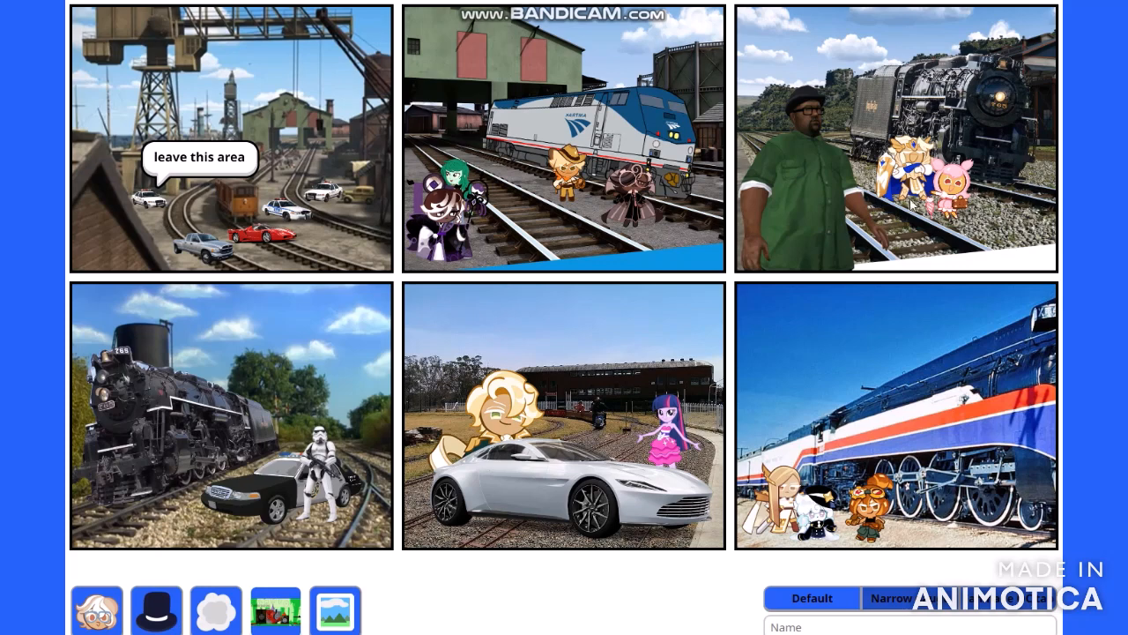
- Add a speech bubble reading "is this a surprise to you" above the blond character in the fifth panel
{"action": "scroll", "coordinate": [664, 326], "scroll_direction": "down", "scroll_amount": 5}
{"action": "scroll", "coordinate": [731, 297], "scroll_direction": "up", "scroll_amount": 3}
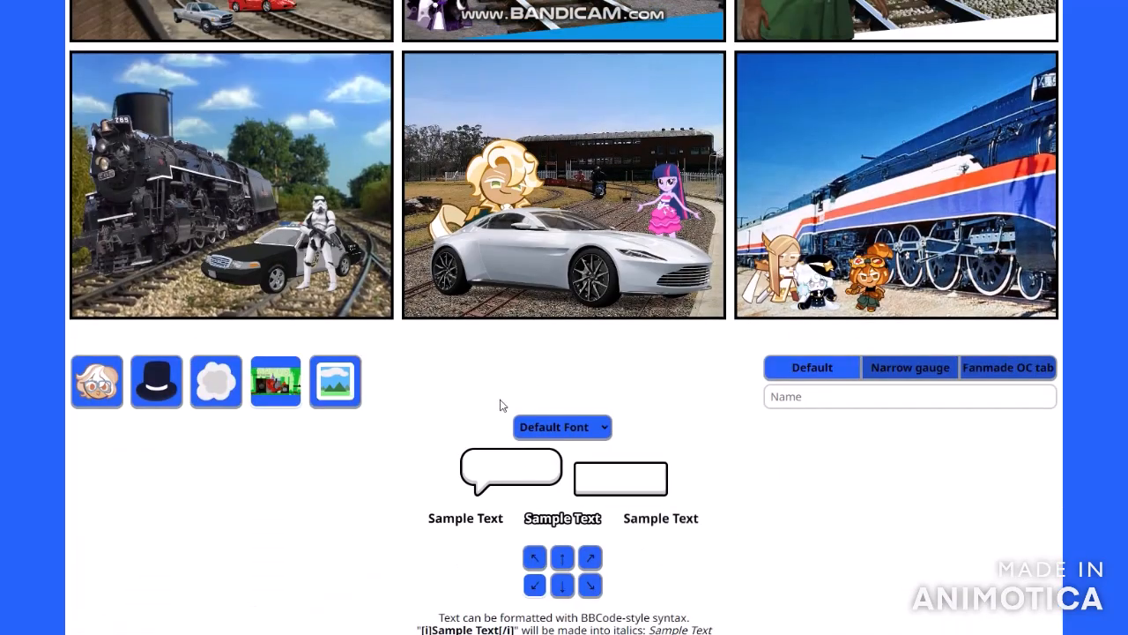
{"action": "left_click", "coordinate": [490, 474]}
{"action": "scroll", "coordinate": [498, 465], "scroll_direction": "up", "scroll_amount": 3}
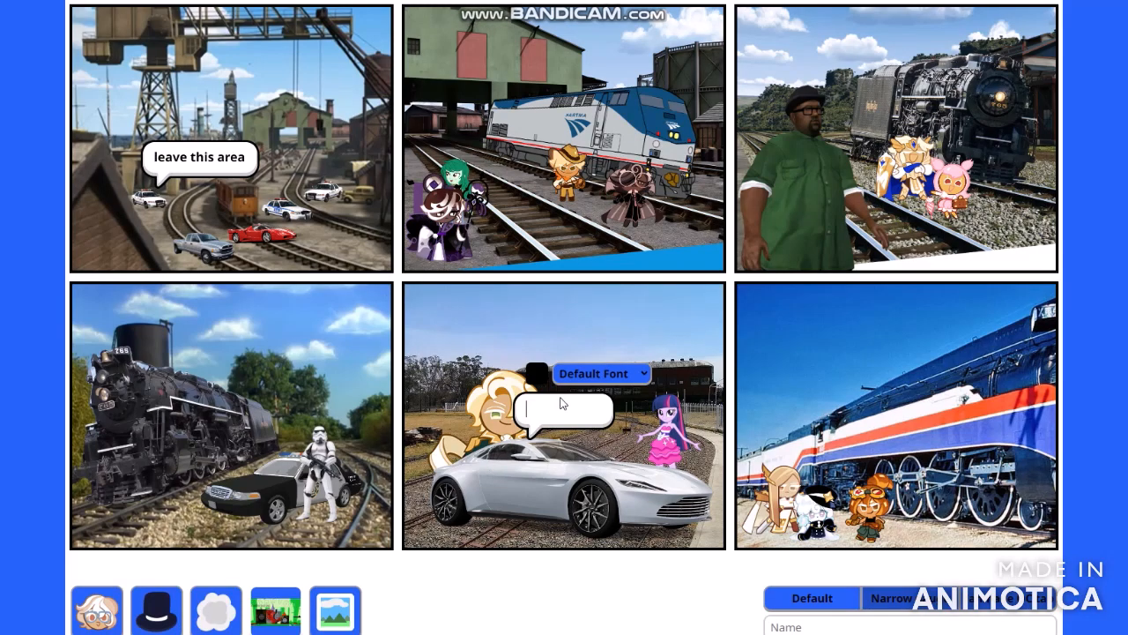
{"action": "left_click_drag", "start_coordinate": [565, 399], "coordinate": [557, 330]}
{"action": "left_click", "coordinate": [553, 343]}
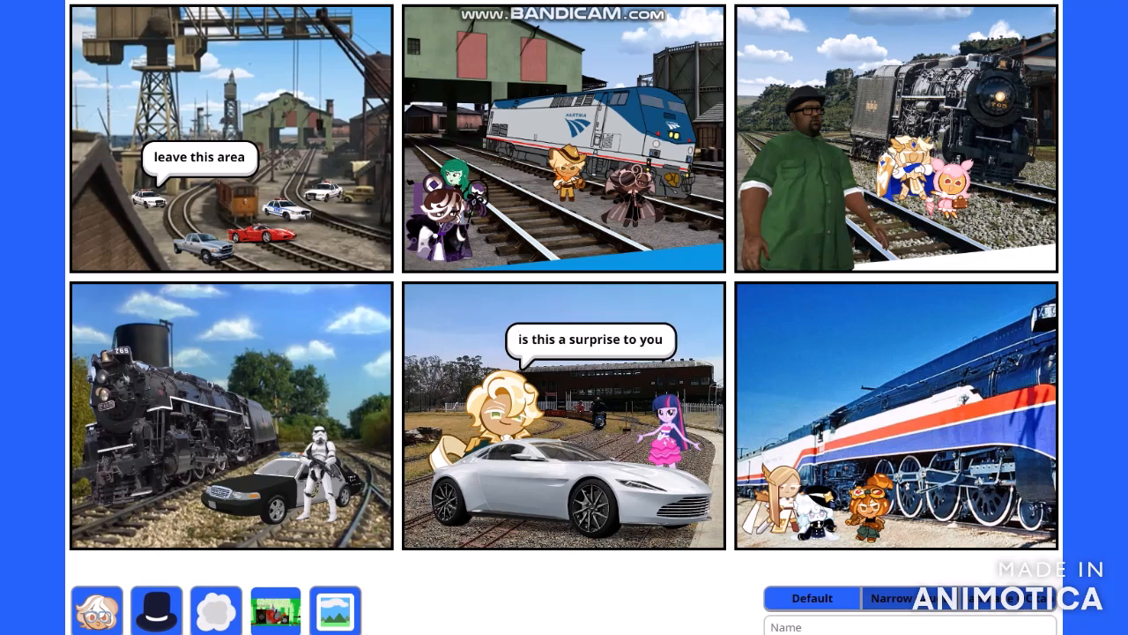
- Download the finished comic as an image and check it in the browser's downloads list
{"action": "scroll", "coordinate": [1046, 215], "scroll_direction": "up", "scroll_amount": 4}
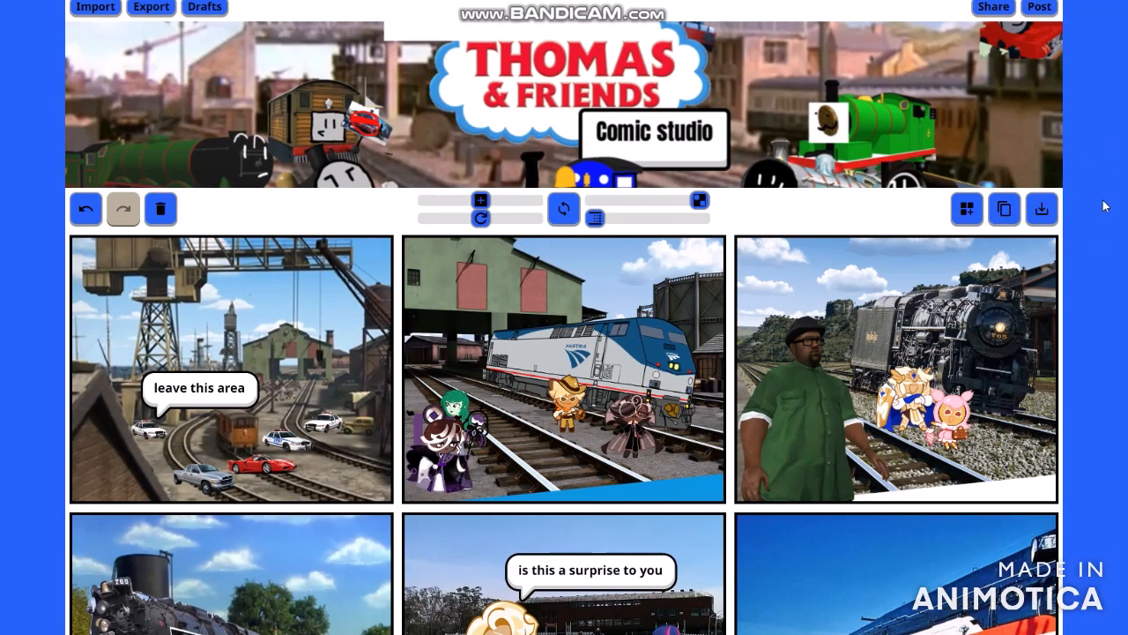
{"action": "left_click", "coordinate": [1055, 218]}
{"action": "key", "text": "ctrl+j"}
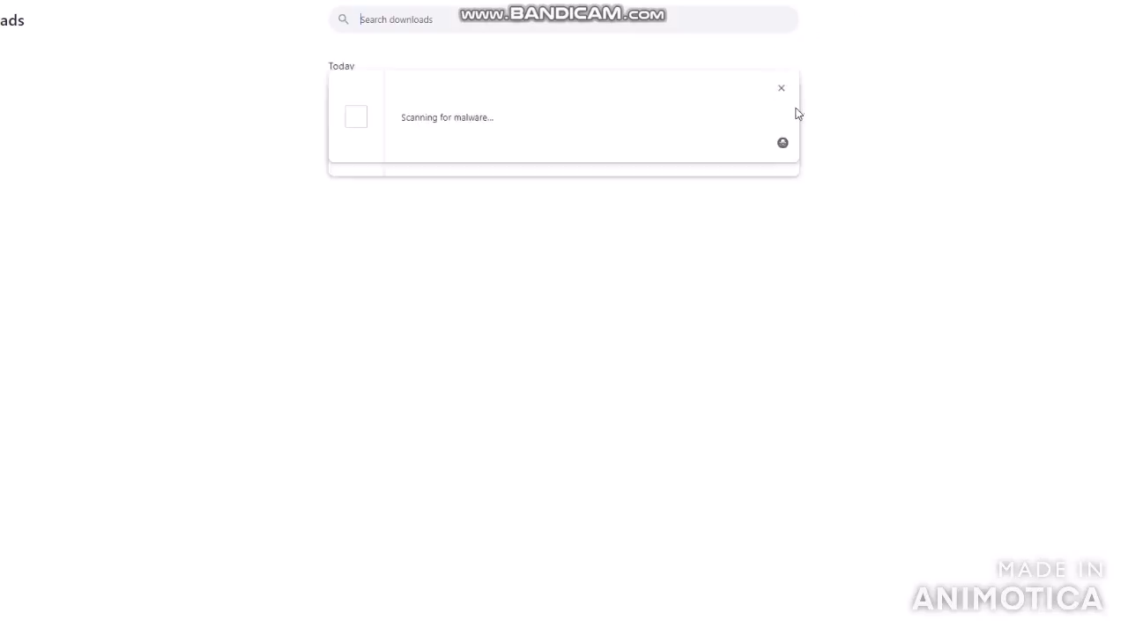
{"action": "left_click_drag", "start_coordinate": [595, 137], "coordinate": [609, 86]}
{"action": "left_click", "coordinate": [655, 84]}
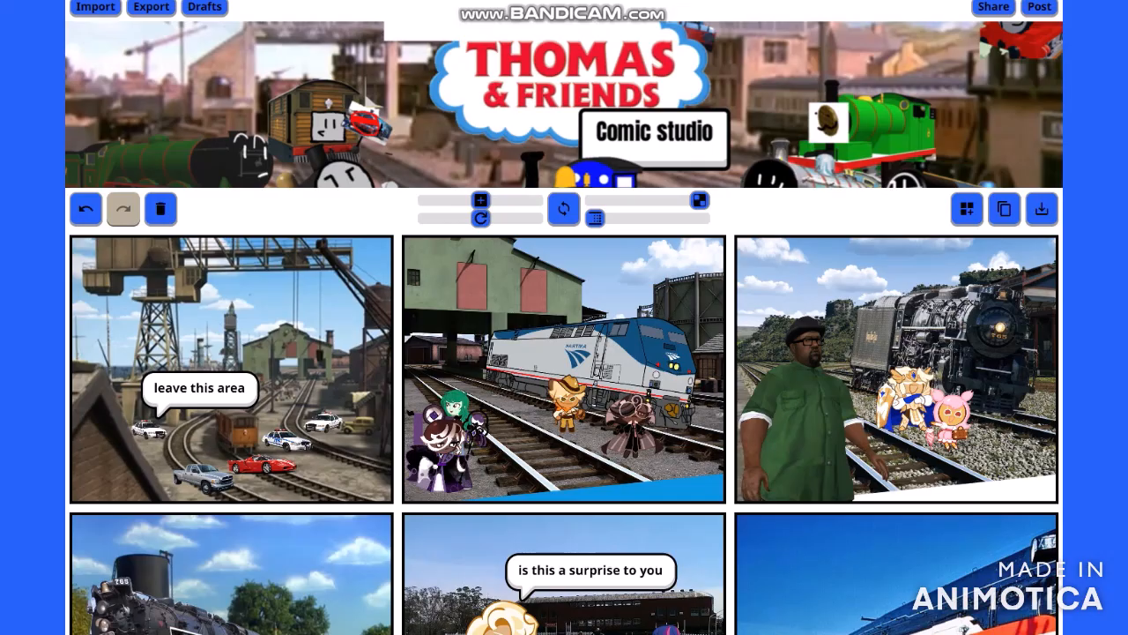
- Switch to Photos and view the saved comics in order from comic.png to comic (3).png
{"action": "scroll", "coordinate": [1082, 146], "scroll_direction": "down", "scroll_amount": 3}
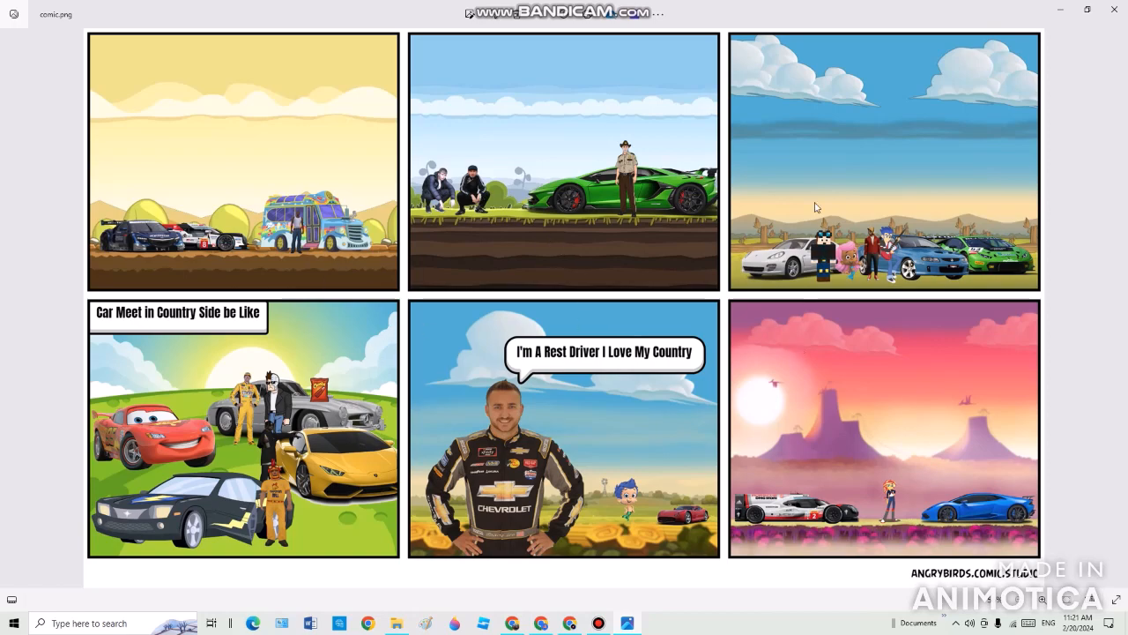
{"action": "left_click", "coordinate": [9, 306]}
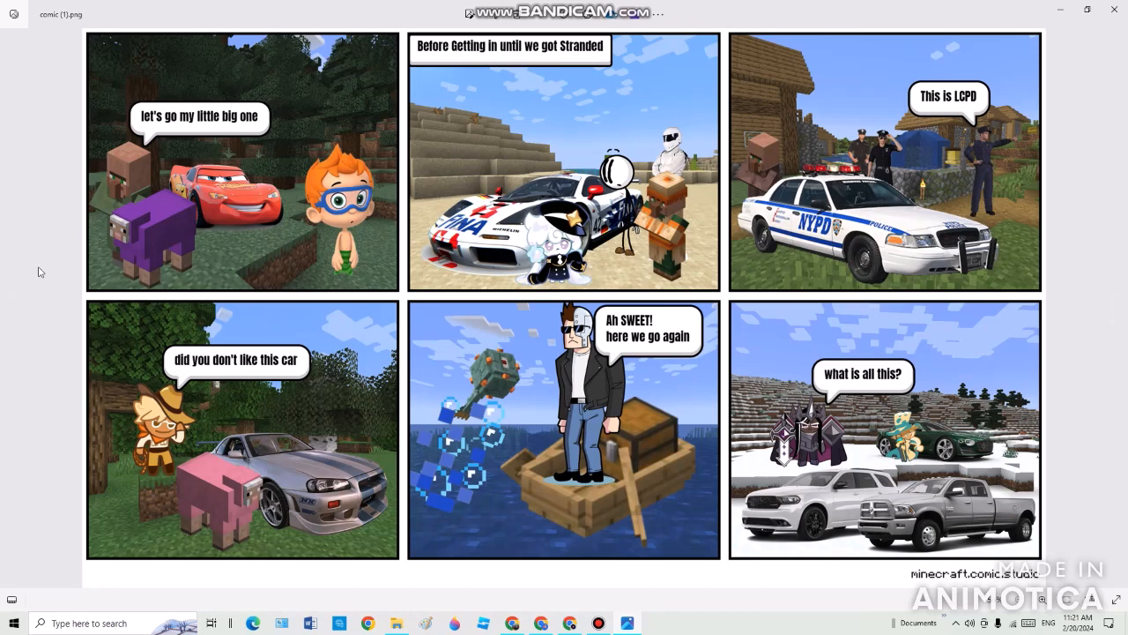
{"action": "left_click", "coordinate": [9, 306]}
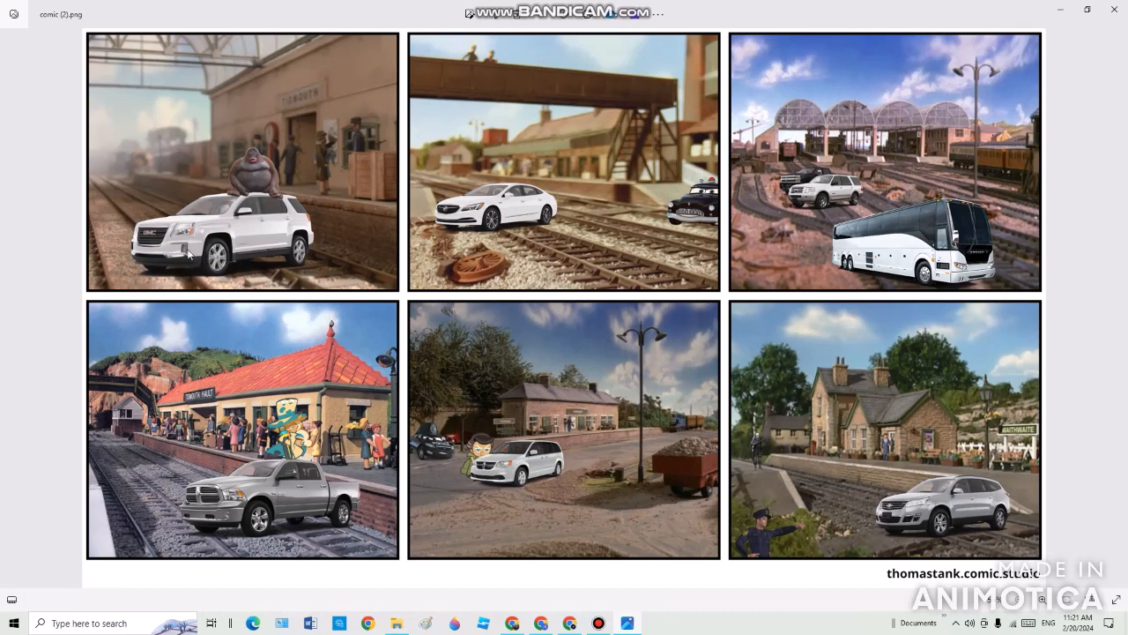
{"action": "key", "text": "Right"}
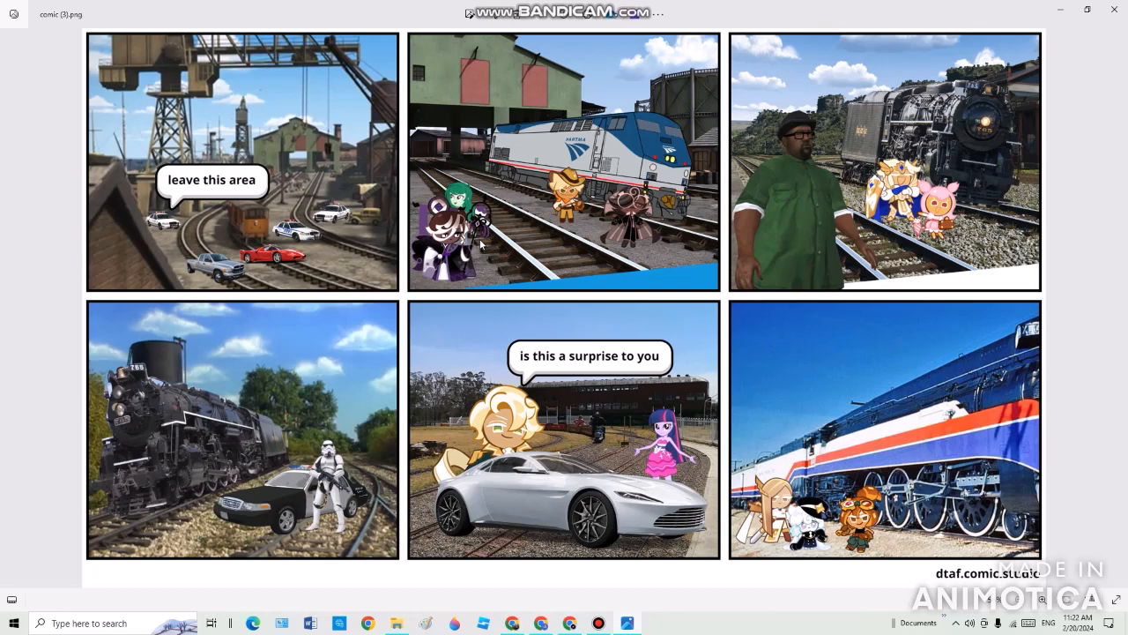
- Look back and forth through the four saved comic images to compare them, finishing on comic (3).png
{"action": "left_click", "coordinate": [1117, 305]}
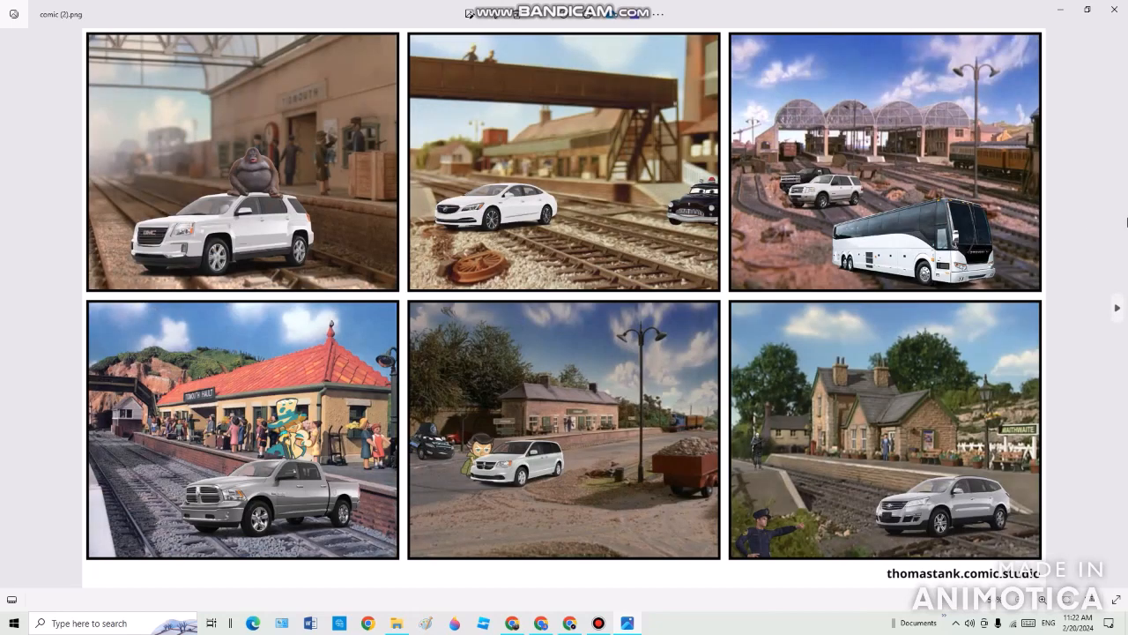
{"action": "left_click", "coordinate": [1118, 306]}
{"action": "left_click", "coordinate": [1118, 305]}
{"action": "key", "text": "Left"}
{"action": "key", "text": "Left"}
{"action": "key", "text": "Left"}
{"action": "key", "text": "Right"}
{"action": "key", "text": "Right"}
{"action": "key", "text": "Right"}
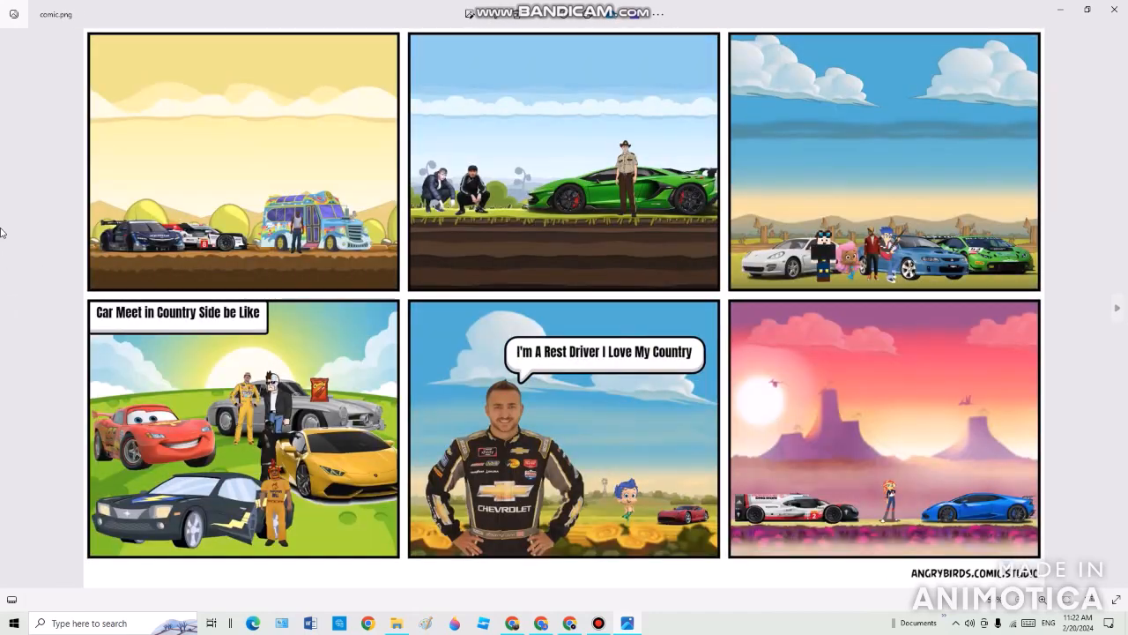
{"action": "key", "text": "Left"}
{"action": "key", "text": "Left"}
{"action": "key", "text": "Left"}
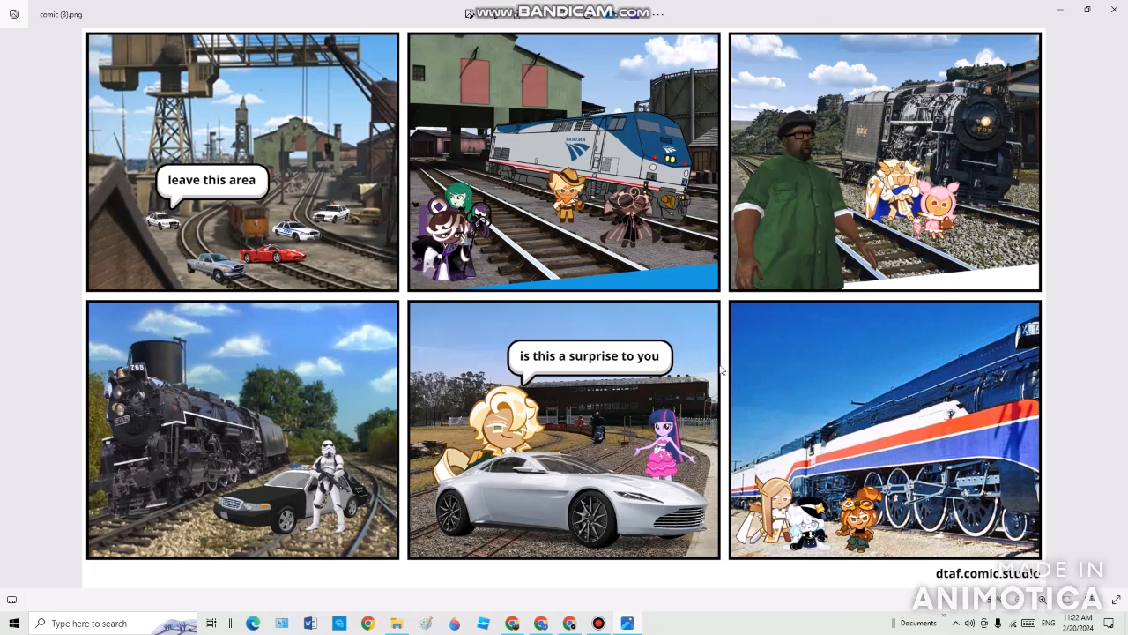
{"action": "left_click", "coordinate": [1117, 308]}
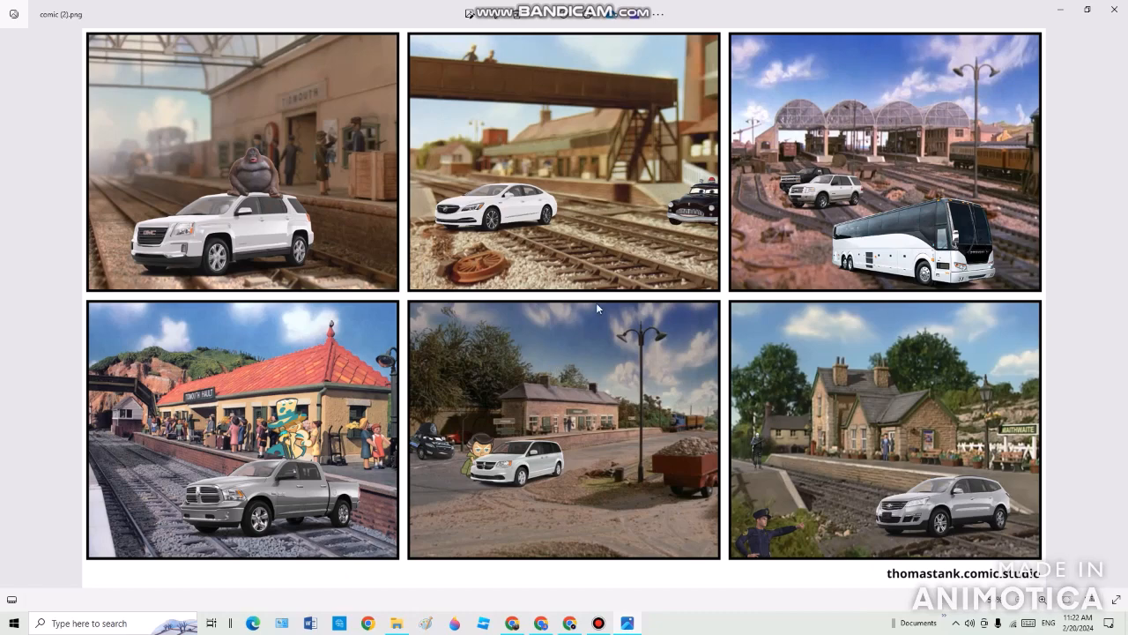
{"action": "left_click", "coordinate": [10, 308]}
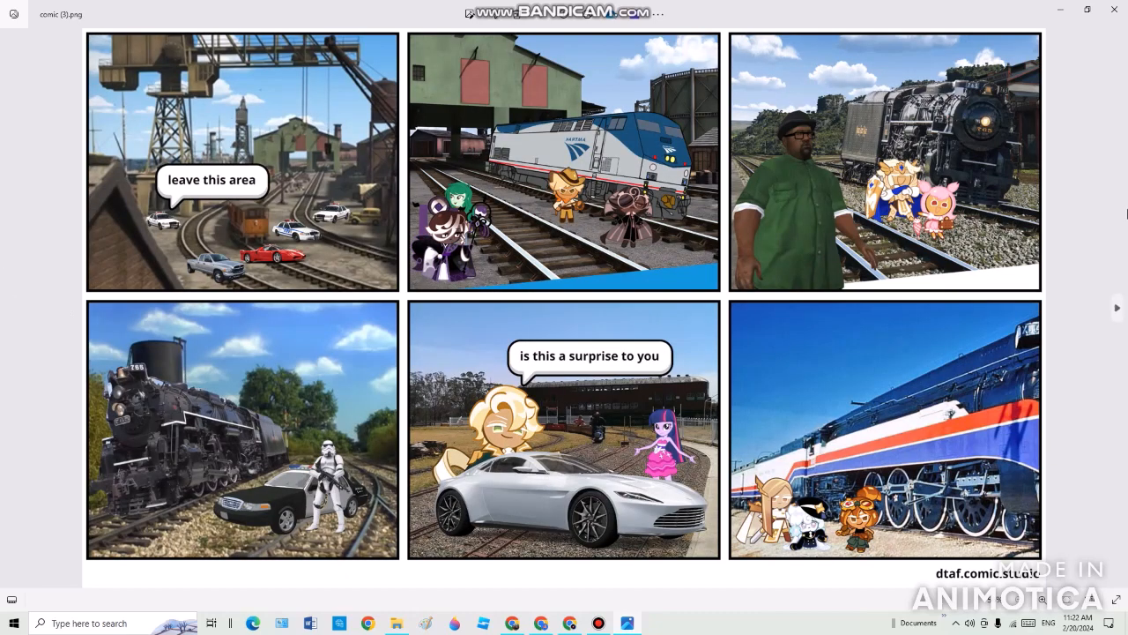